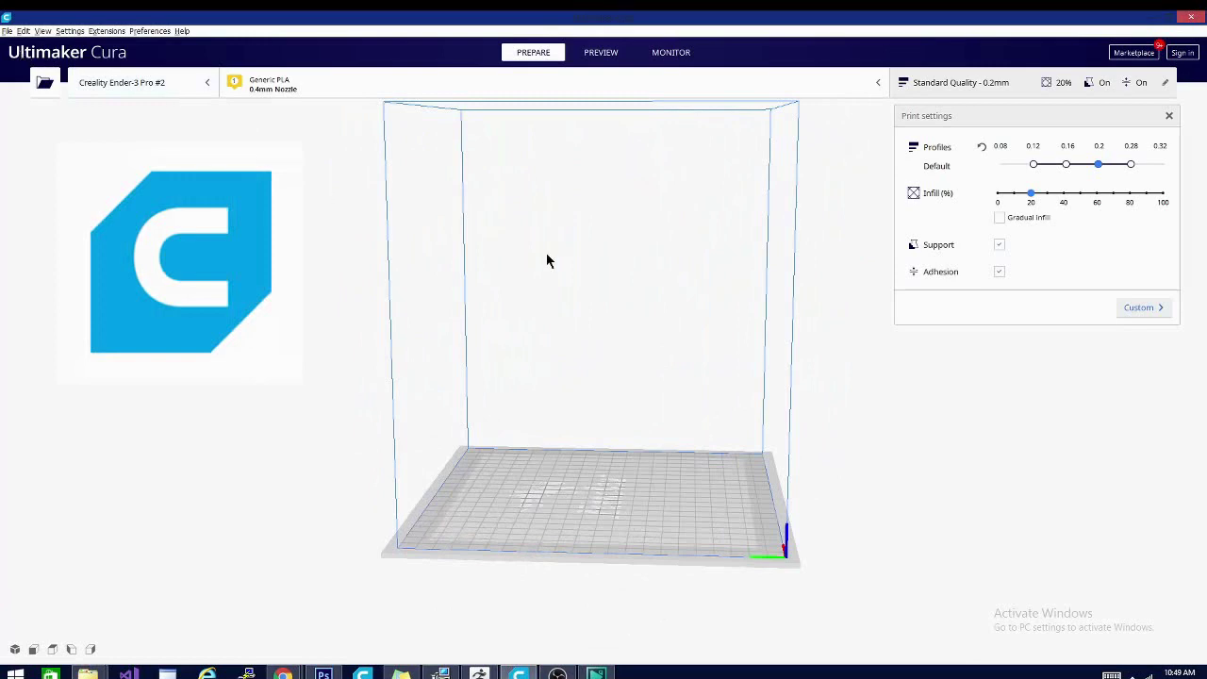
Step: Open the Vise_Handle STL model from the PETG vise folder
{"action": "right_click_drag", "start_coordinate": [802, 455], "coordinate": [301, 451]}
{"action": "left_click", "coordinate": [7, 31]}
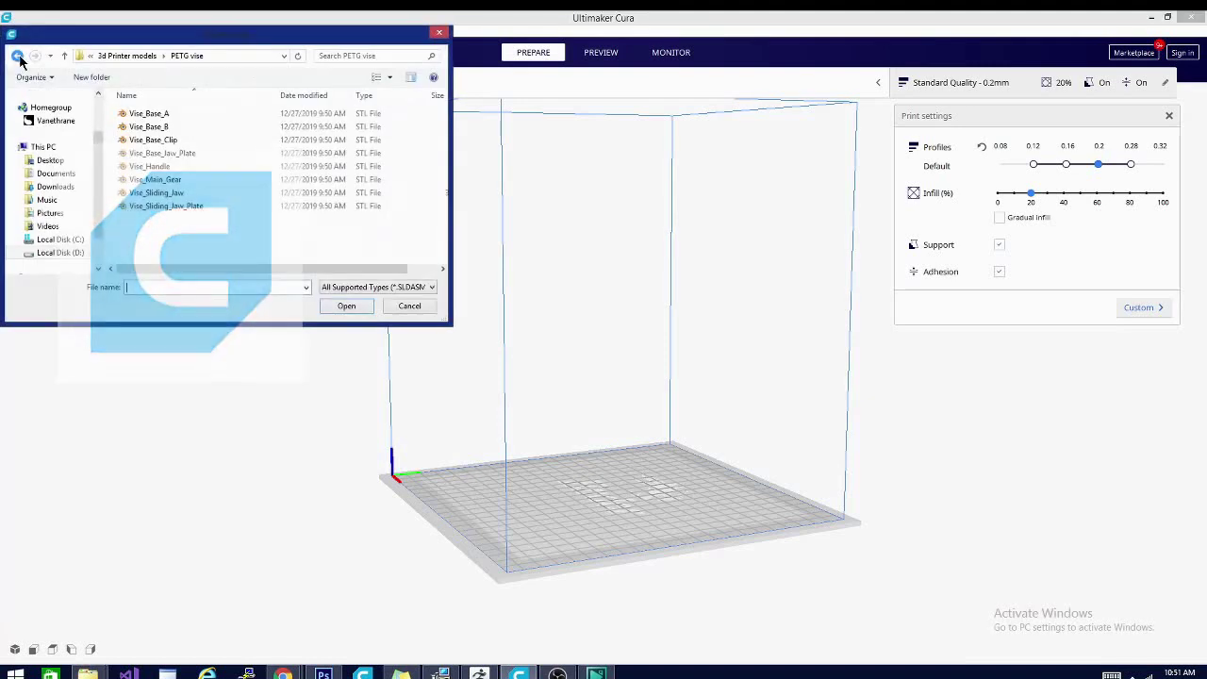
{"action": "left_click", "coordinate": [168, 168]}
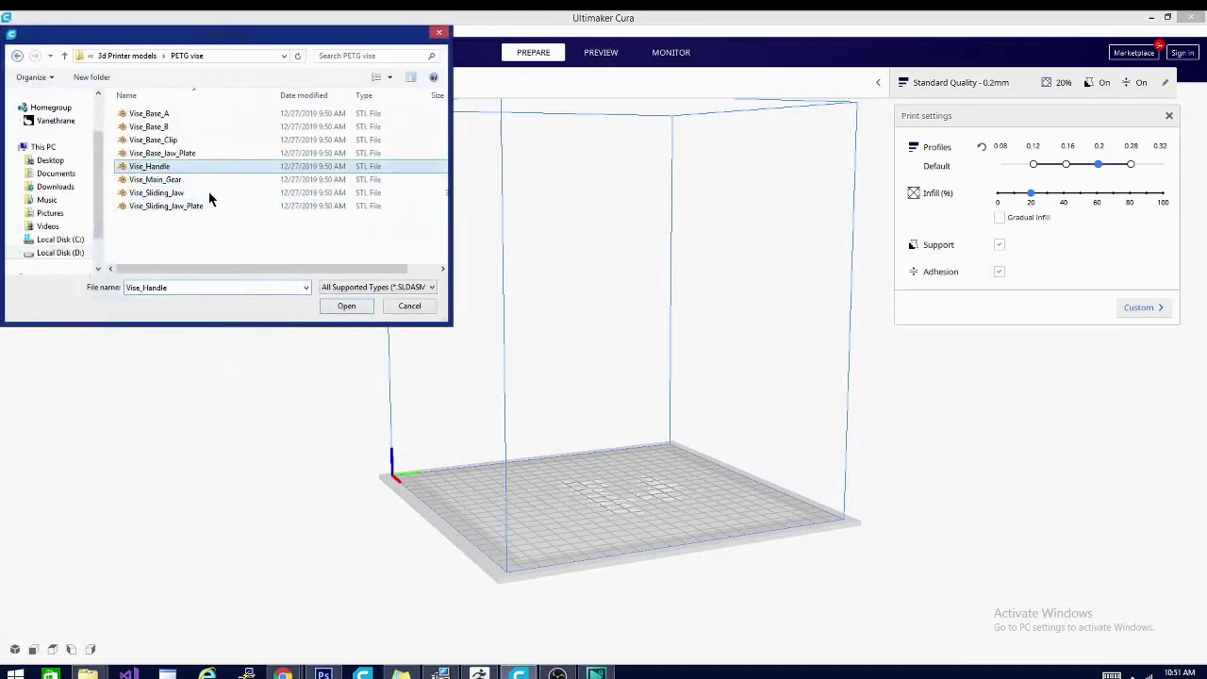
{"action": "left_click", "coordinate": [367, 308]}
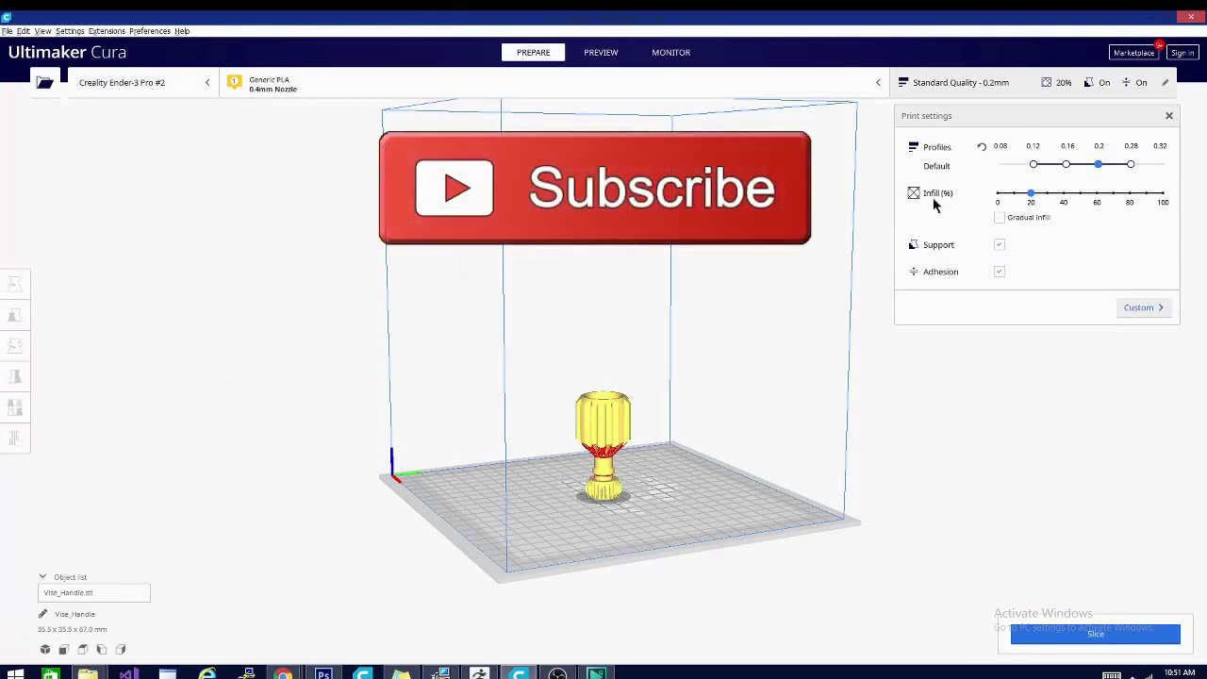
Step: Show the custom print settings and collapse the Quality, Shell, Infill and Material categories
{"action": "left_click", "coordinate": [1136, 309]}
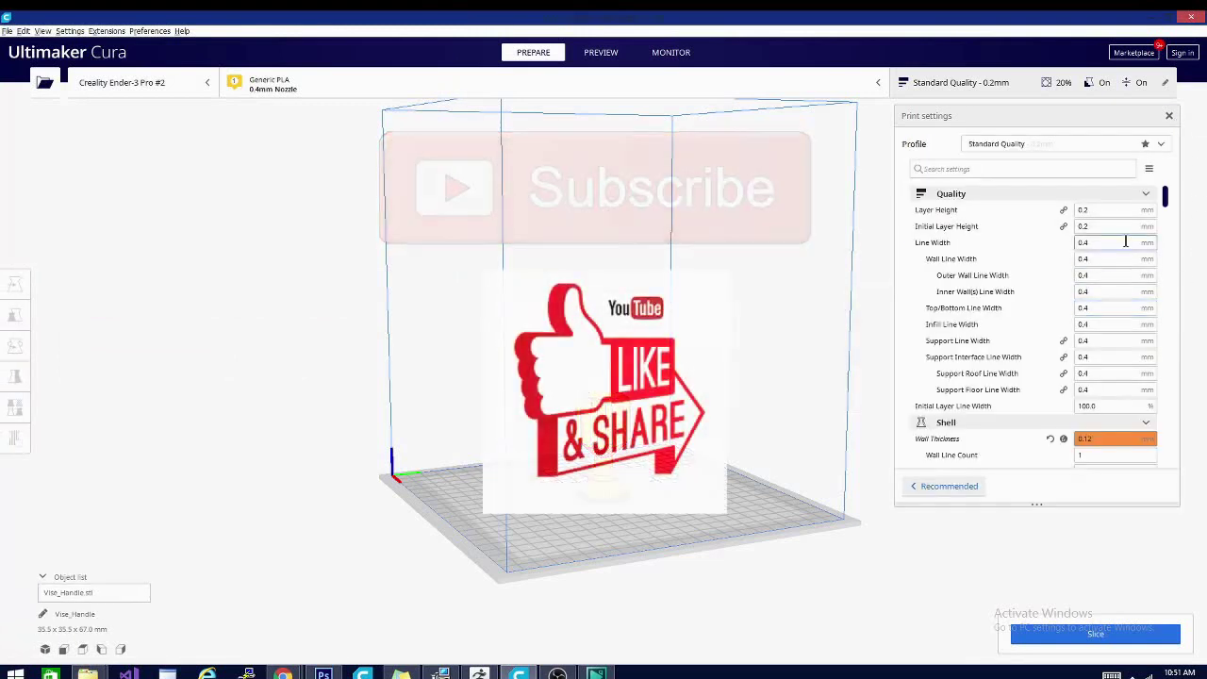
{"action": "left_click", "coordinate": [1148, 193]}
{"action": "left_click", "coordinate": [1146, 209]}
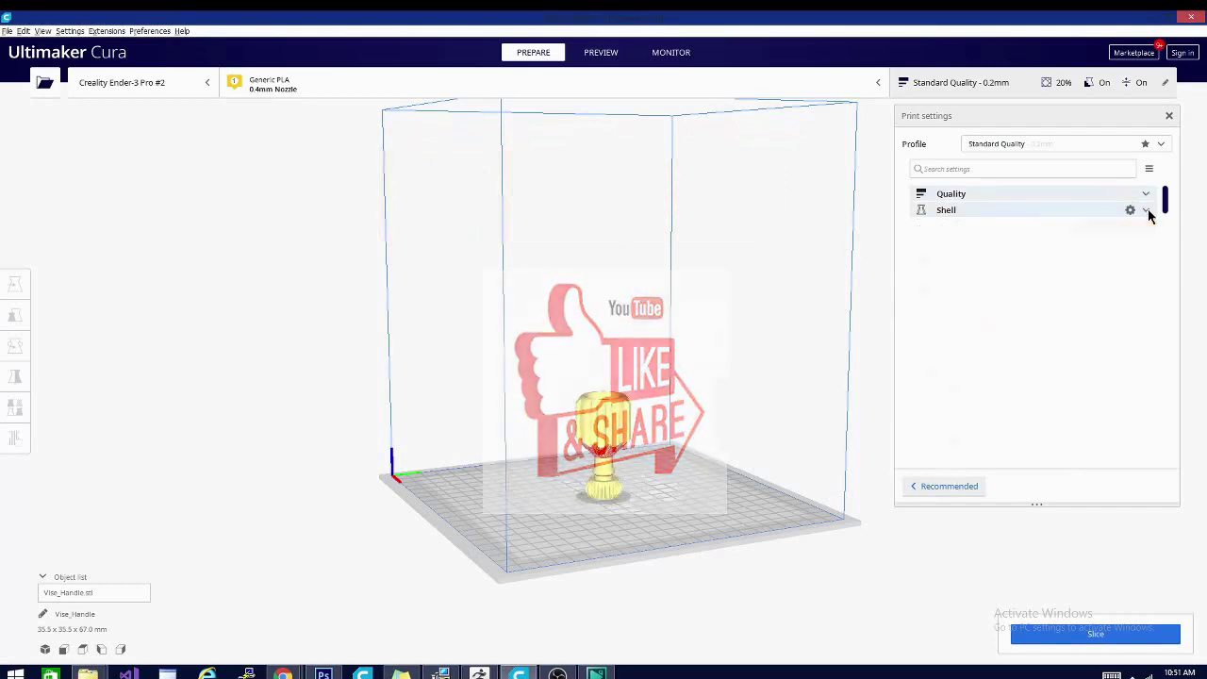
{"action": "left_click", "coordinate": [1146, 227]}
{"action": "left_click", "coordinate": [1154, 231]}
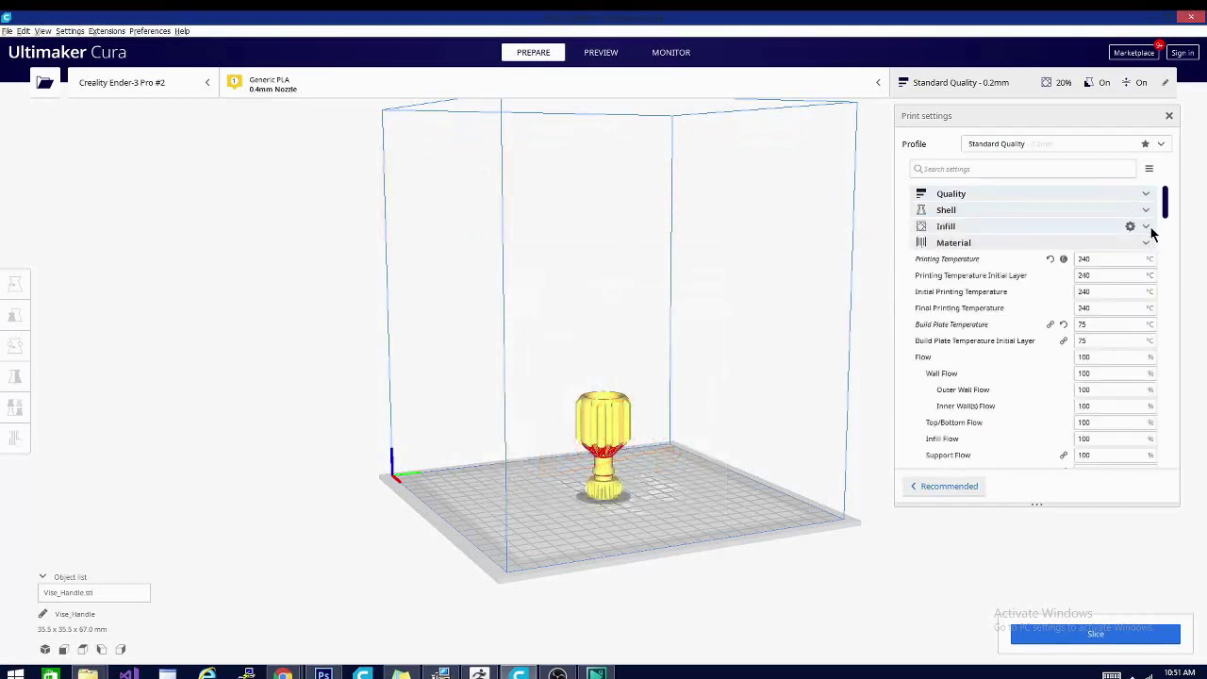
{"action": "left_click", "coordinate": [1142, 242]}
{"action": "left_click", "coordinate": [1146, 258]}
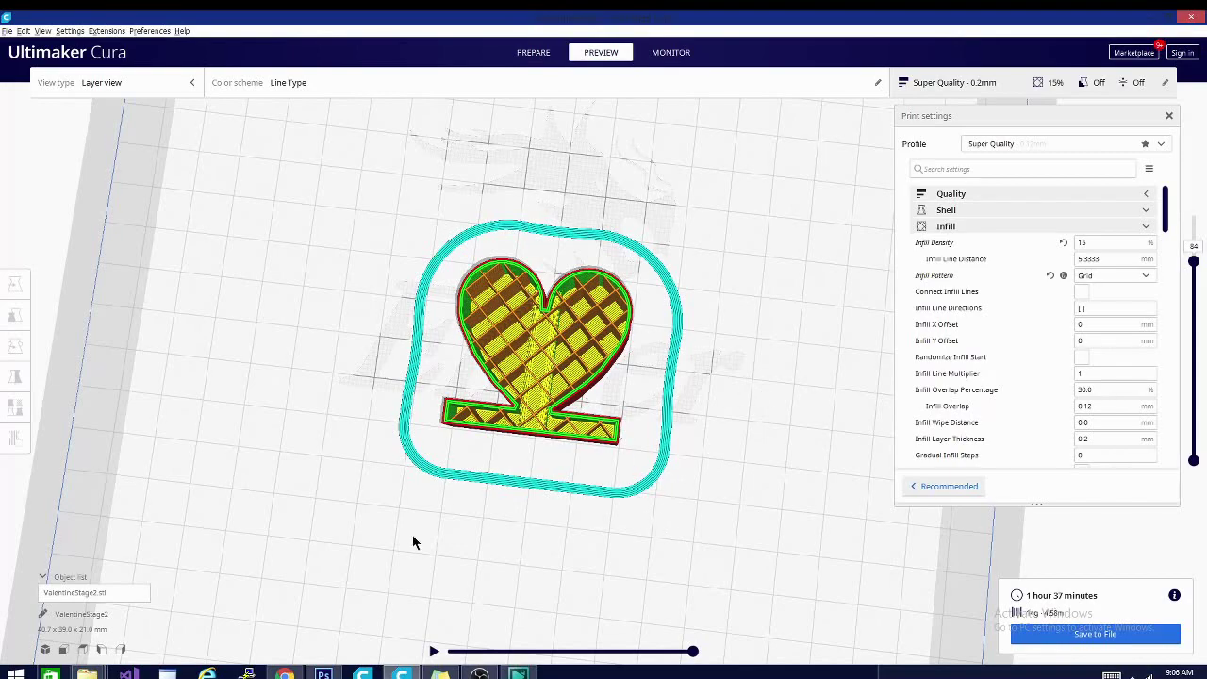
Step: Set the infill pattern of the ValentineStage2 heart model to Lines and slice it
{"action": "right_click_drag", "start_coordinate": [422, 543], "coordinate": [442, 583]}
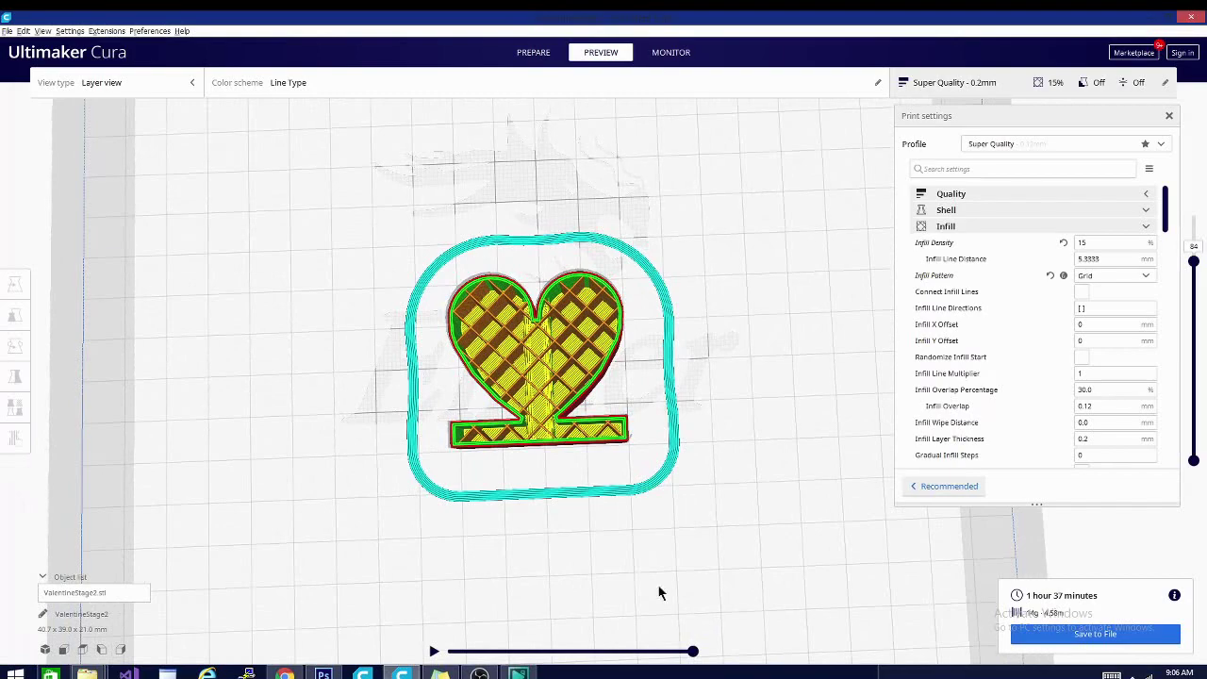
{"action": "right_click_drag", "start_coordinate": [659, 592], "coordinate": [561, 592]}
{"action": "right_click", "coordinate": [561, 592]}
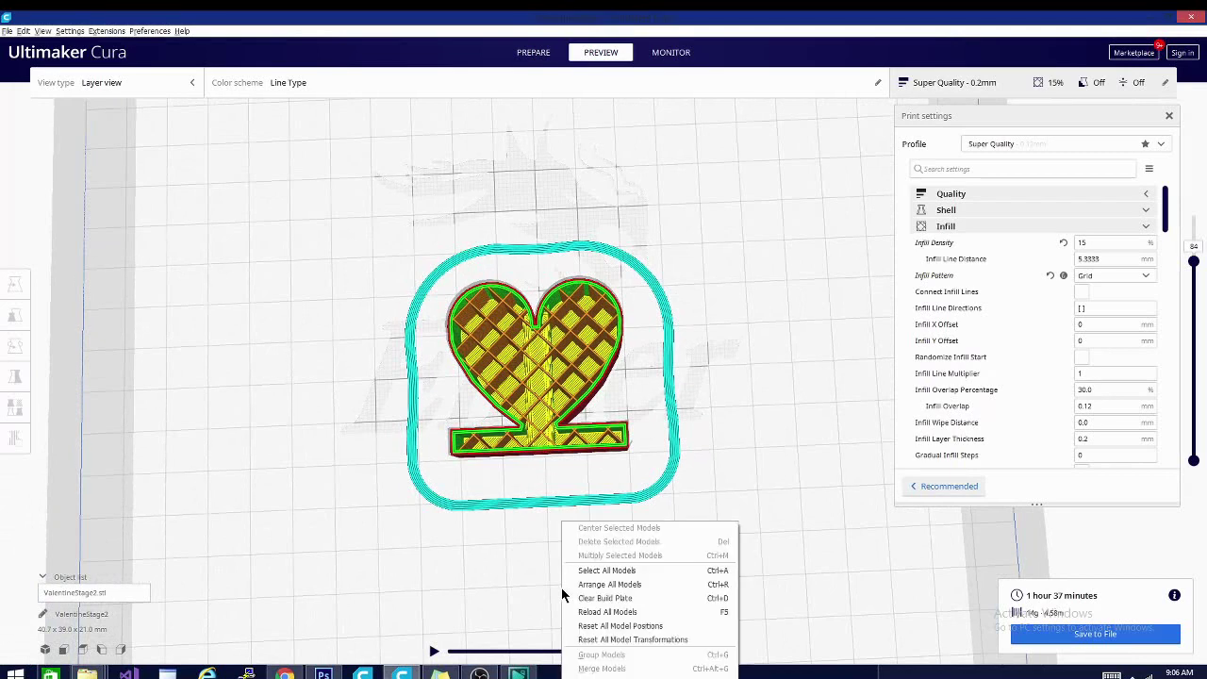
{"action": "left_click", "coordinate": [1109, 275]}
{"action": "left_click", "coordinate": [1107, 304]}
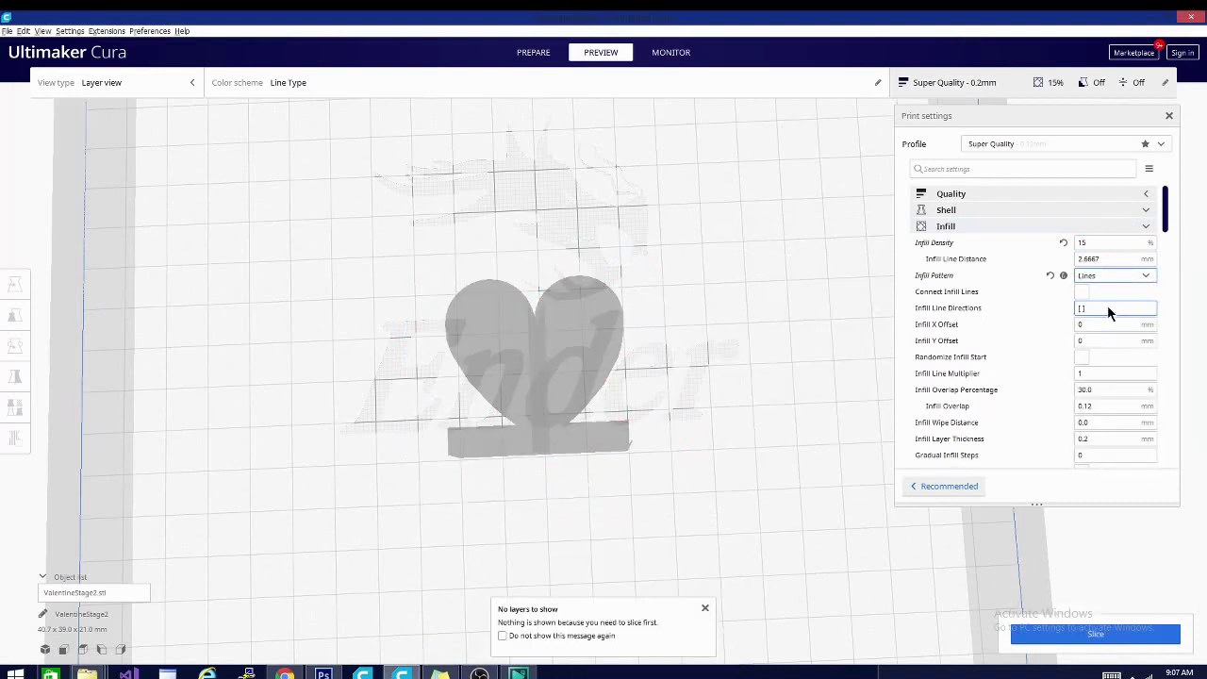
{"action": "left_click", "coordinate": [1079, 635]}
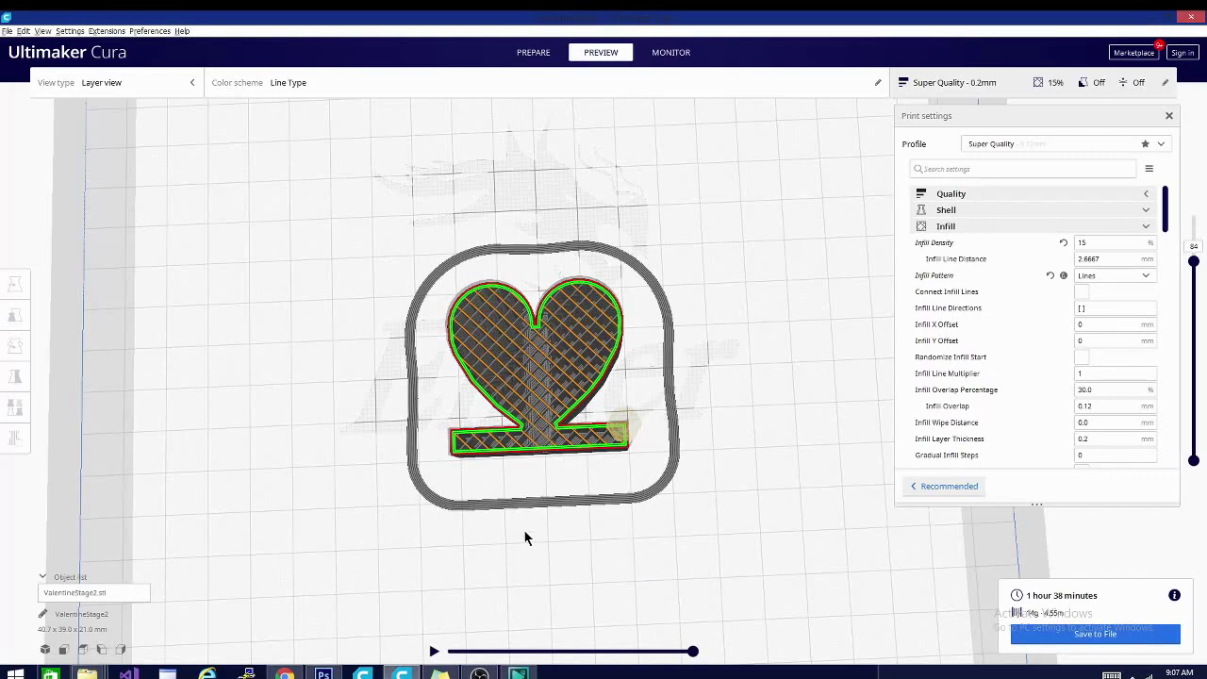
Step: Lower the layer preview to layer 75 and examine the Lines infill inside the heart
{"action": "right_click_drag", "start_coordinate": [541, 538], "coordinate": [711, 500]}
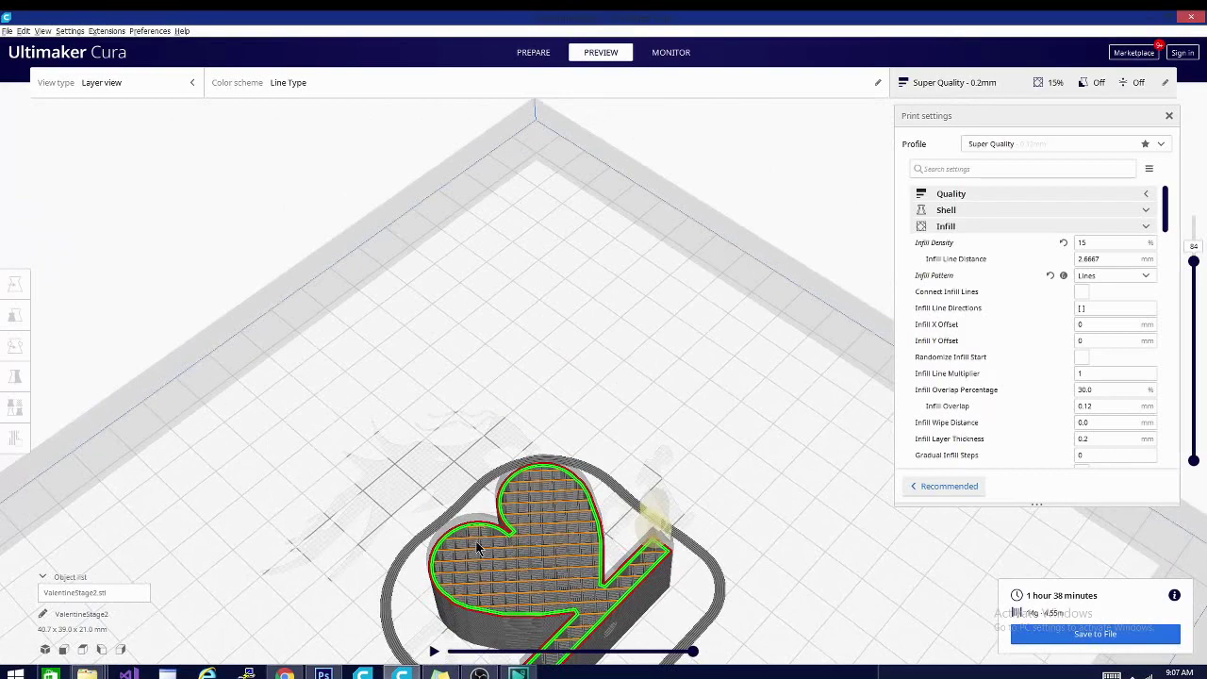
{"action": "right_click_drag", "start_coordinate": [538, 577], "coordinate": [720, 472]}
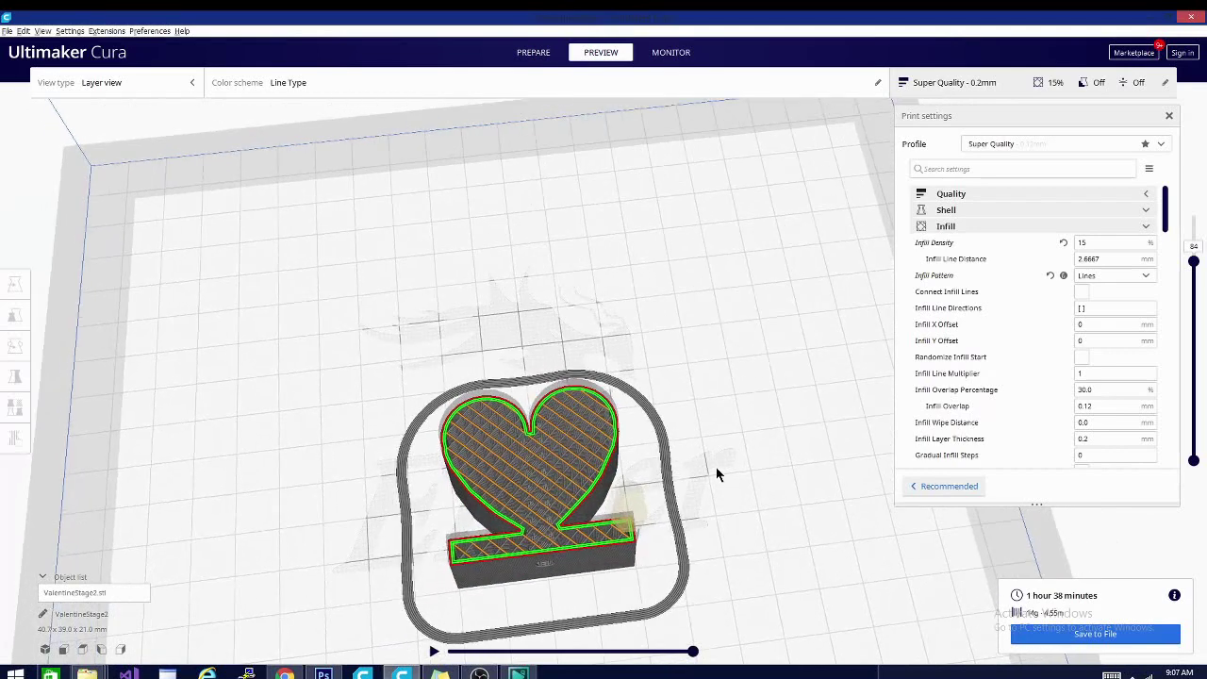
{"action": "left_click", "coordinate": [1194, 261]}
{"action": "left_click_drag", "start_coordinate": [1196, 262], "coordinate": [1199, 284]}
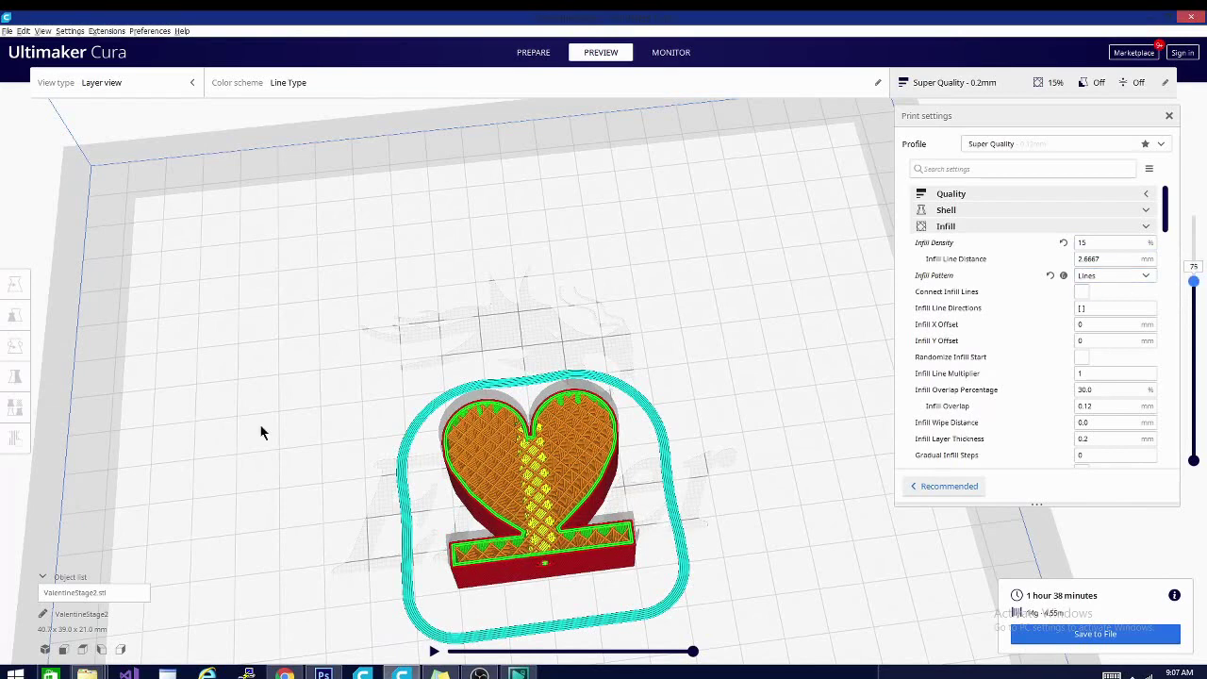
{"action": "right_click_drag", "start_coordinate": [431, 399], "coordinate": [421, 431]}
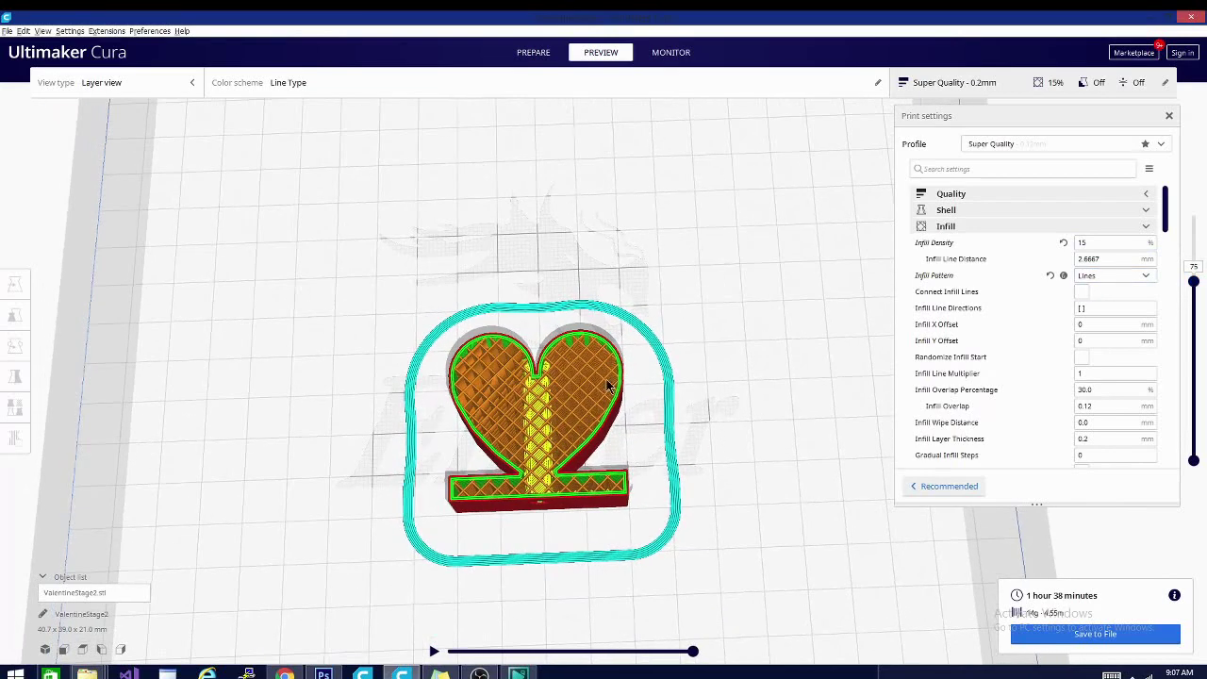
Step: Change the infill pattern to Triangles, slice the heart model again and examine the resulting infill
{"action": "left_click", "coordinate": [1114, 278]}
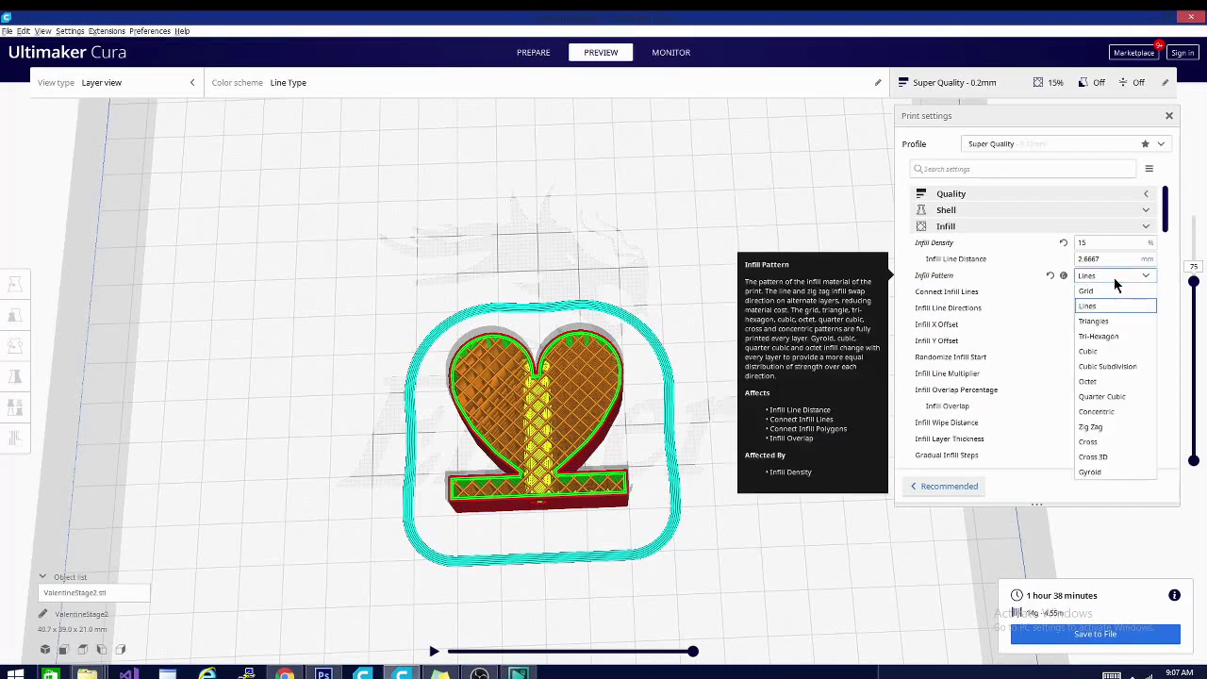
{"action": "left_click", "coordinate": [1094, 322]}
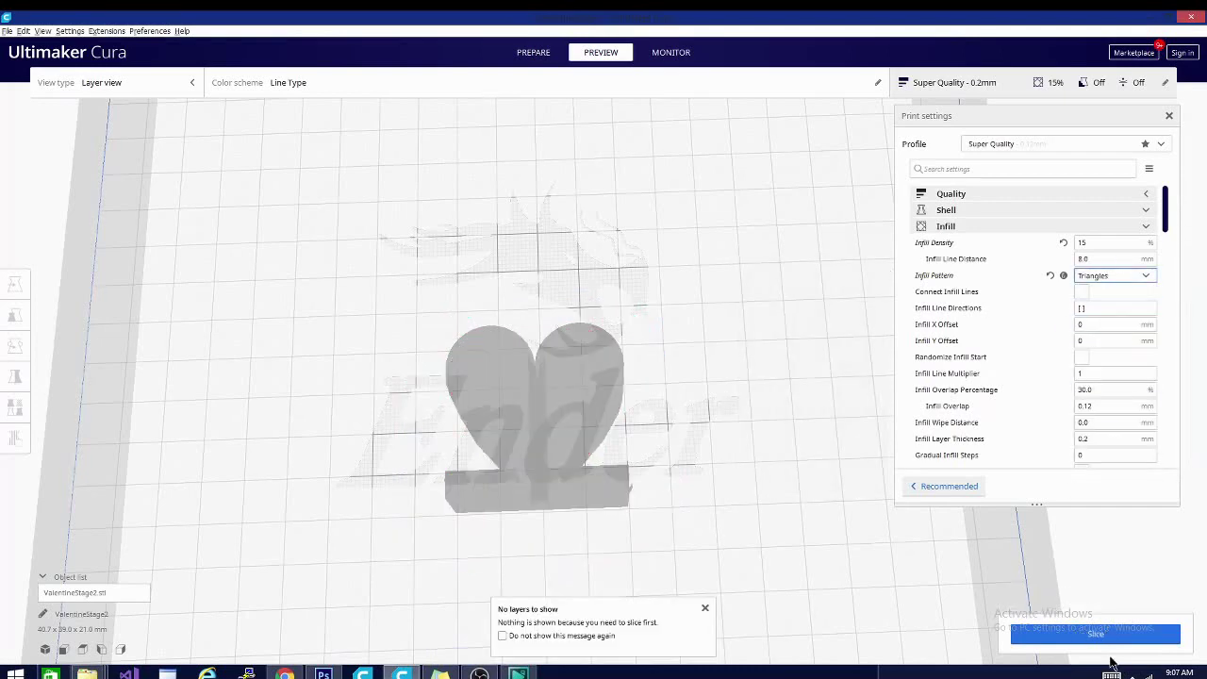
{"action": "left_click", "coordinate": [1078, 638]}
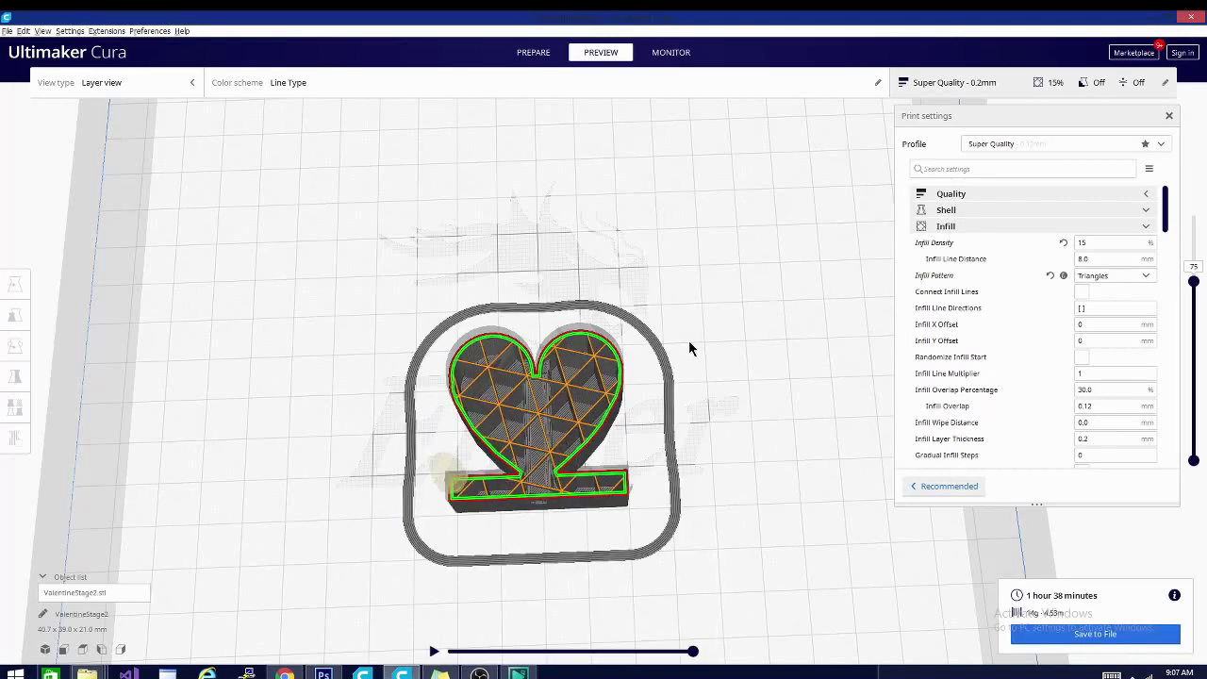
{"action": "right_click_drag", "start_coordinate": [804, 427], "coordinate": [775, 414]}
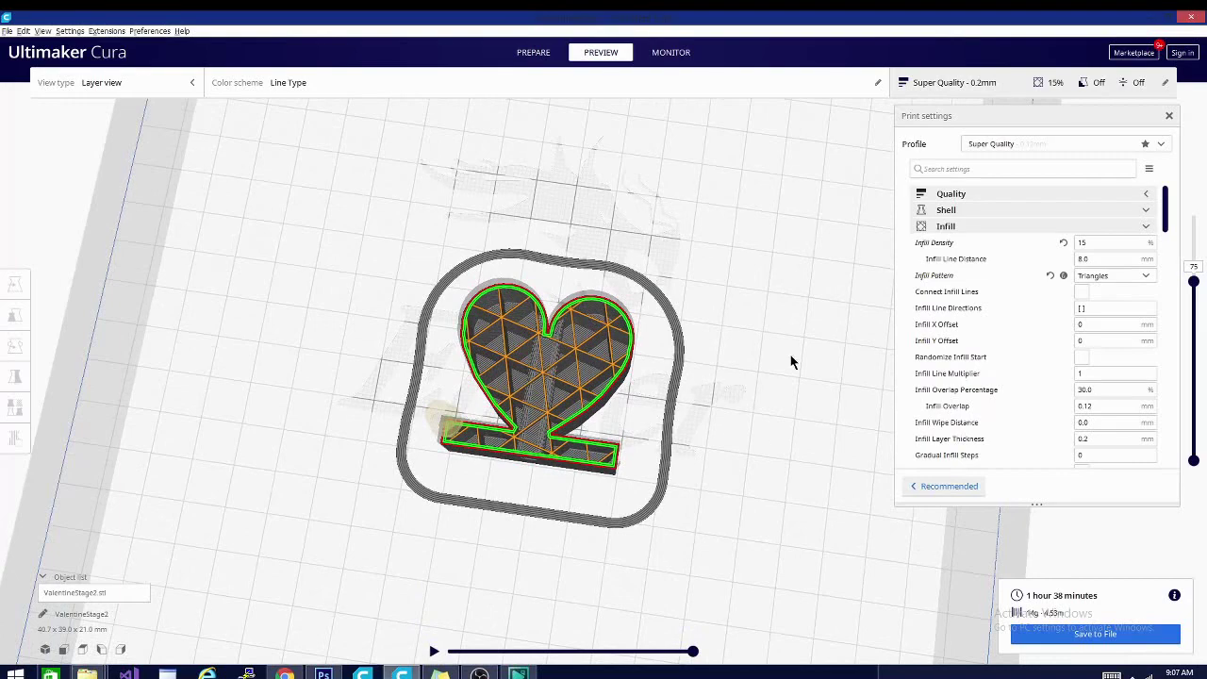
{"action": "right_click_drag", "start_coordinate": [789, 358], "coordinate": [845, 374]}
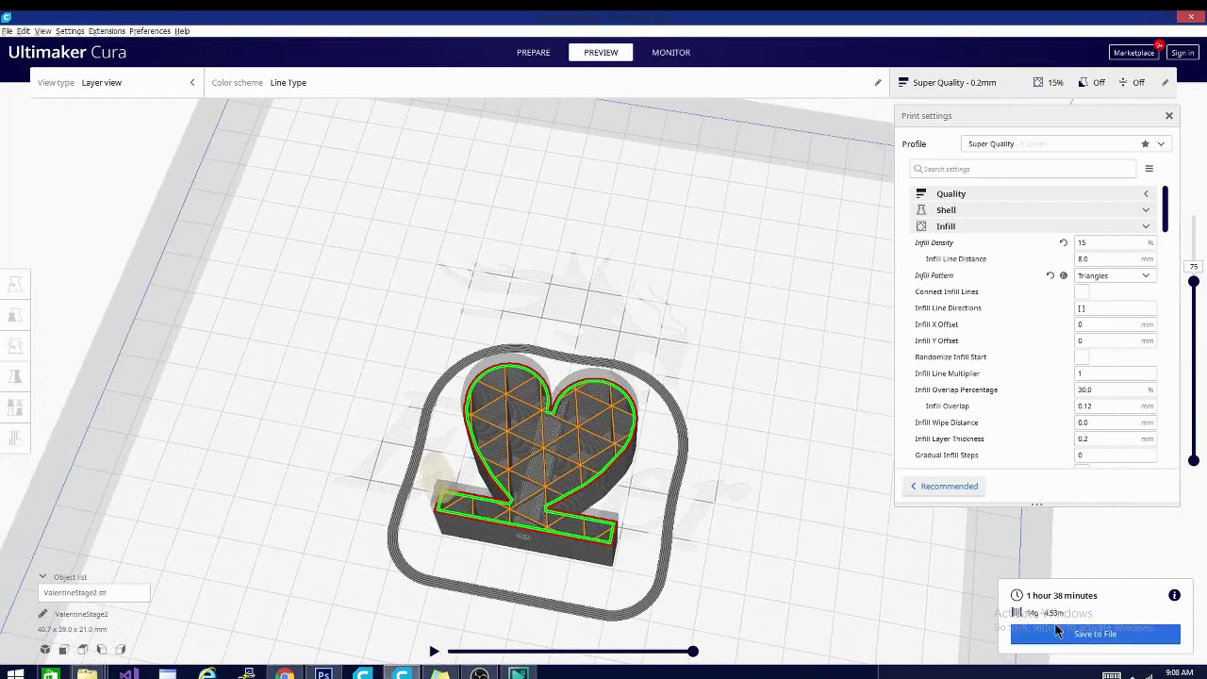
Step: Change the infill pattern to Tri-Hexagon and slice the heart model again
{"action": "left_click", "coordinate": [1116, 277]}
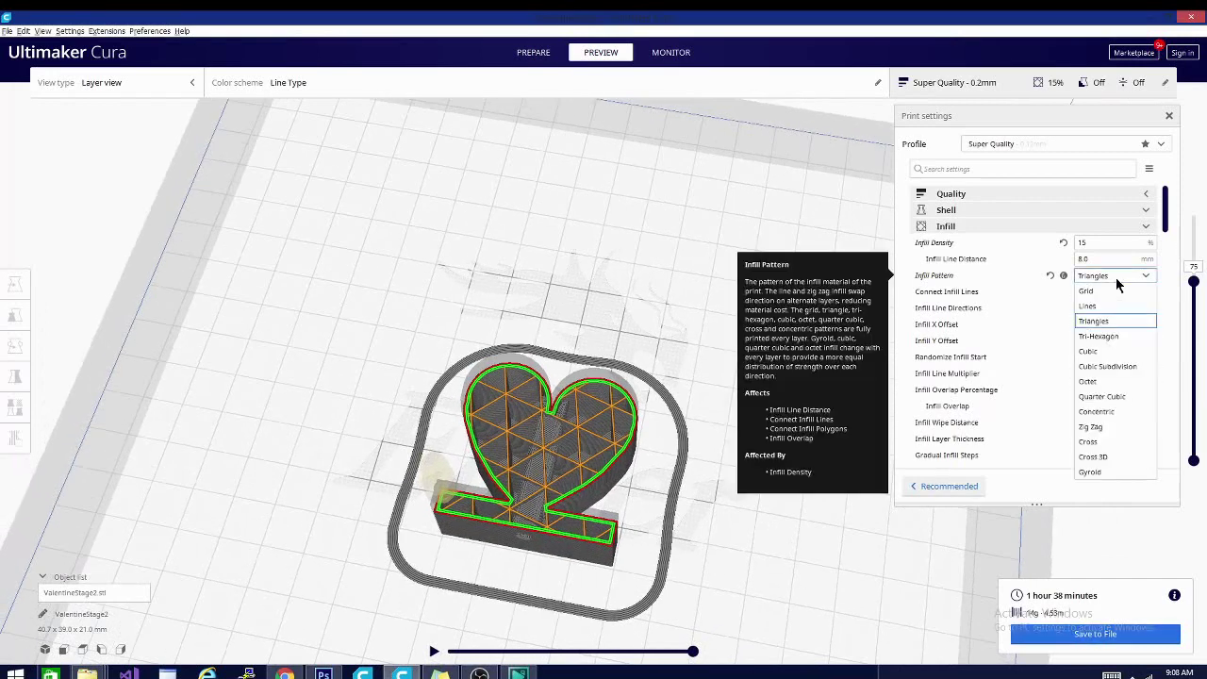
{"action": "left_click", "coordinate": [1094, 335]}
{"action": "left_click", "coordinate": [1070, 645]}
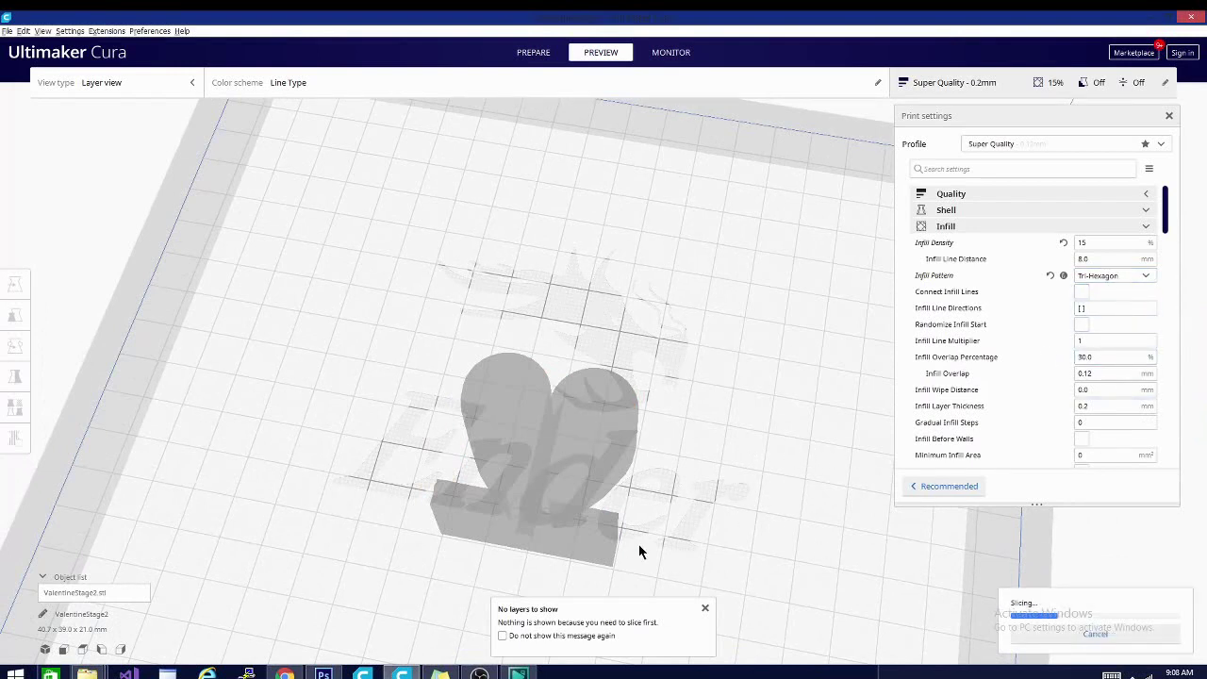
Step: Hide the Shell and Helpers in the Line Type color scheme and examine the Tri-Hexagon infill
{"action": "left_click", "coordinate": [261, 78]}
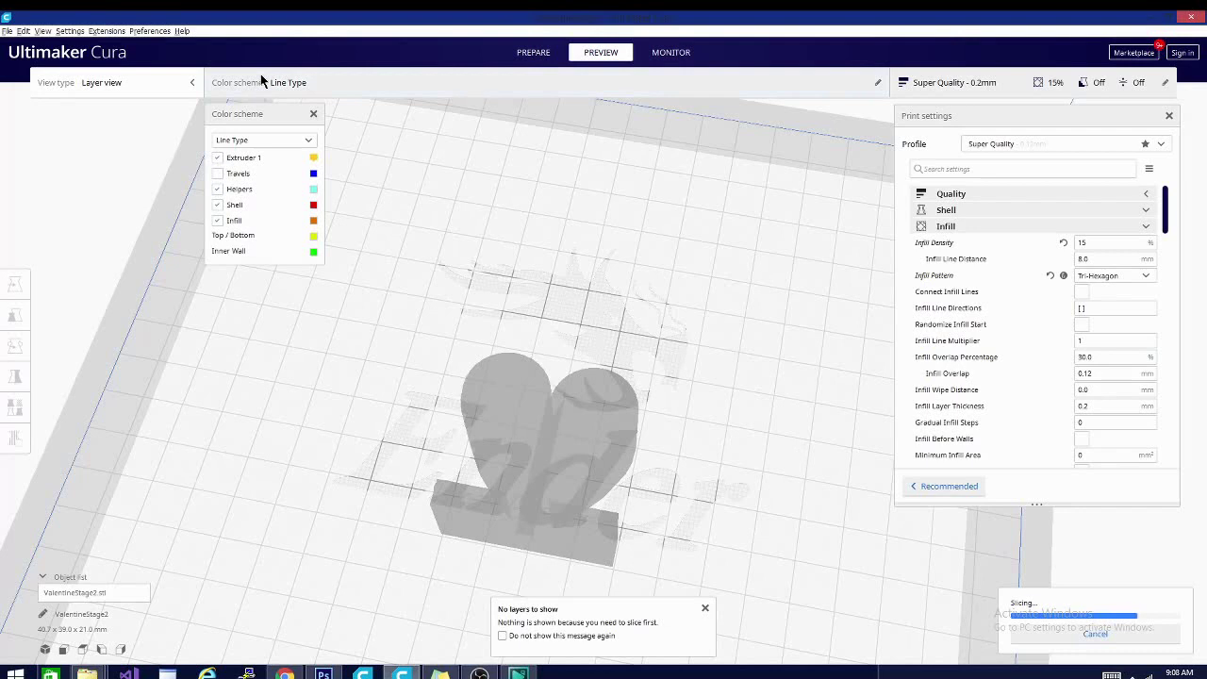
{"action": "left_click", "coordinate": [219, 205]}
{"action": "left_click", "coordinate": [217, 192]}
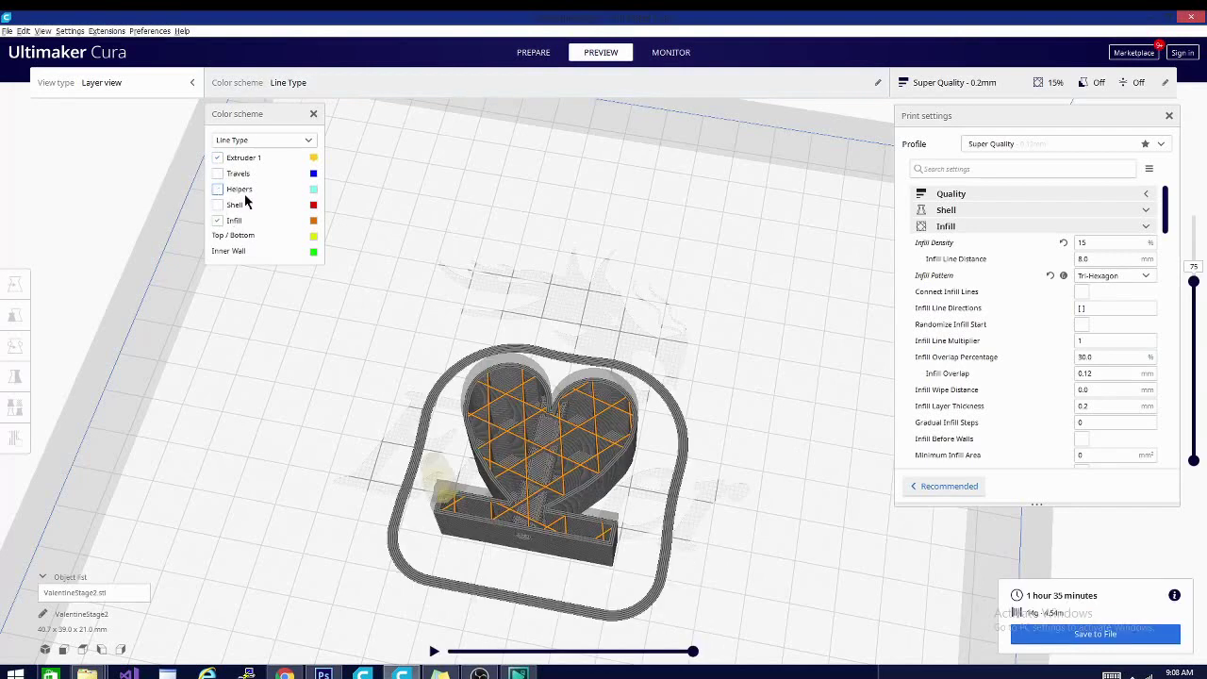
{"action": "right_click_drag", "start_coordinate": [660, 320], "coordinate": [589, 506]}
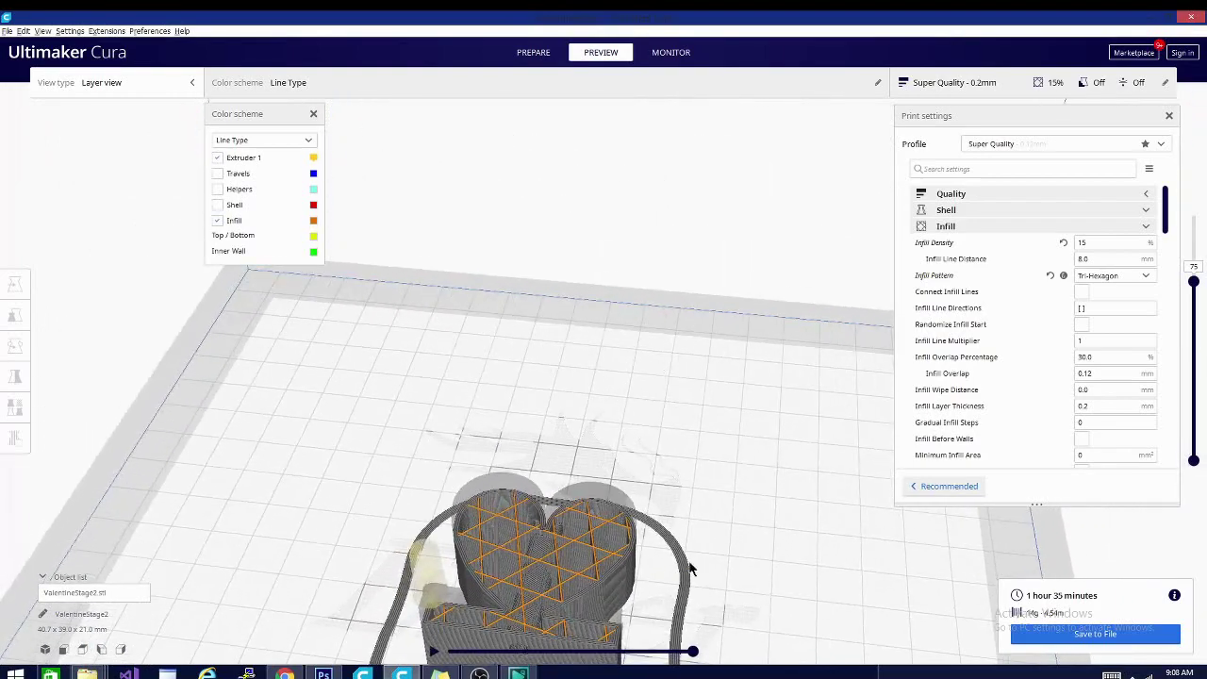
{"action": "scroll", "coordinate": [794, 509], "scroll_direction": "down", "scroll_amount": 3}
{"action": "right_click_drag", "start_coordinate": [792, 533], "coordinate": [493, 470]}
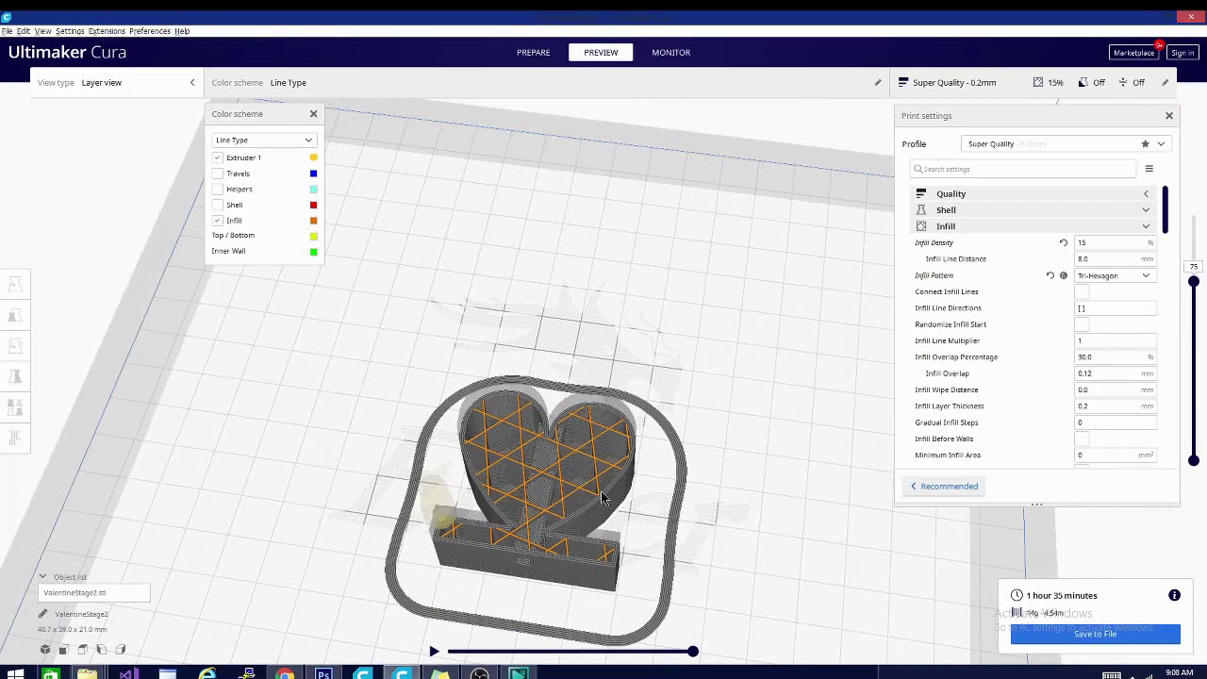
{"action": "key", "text": "Up"}
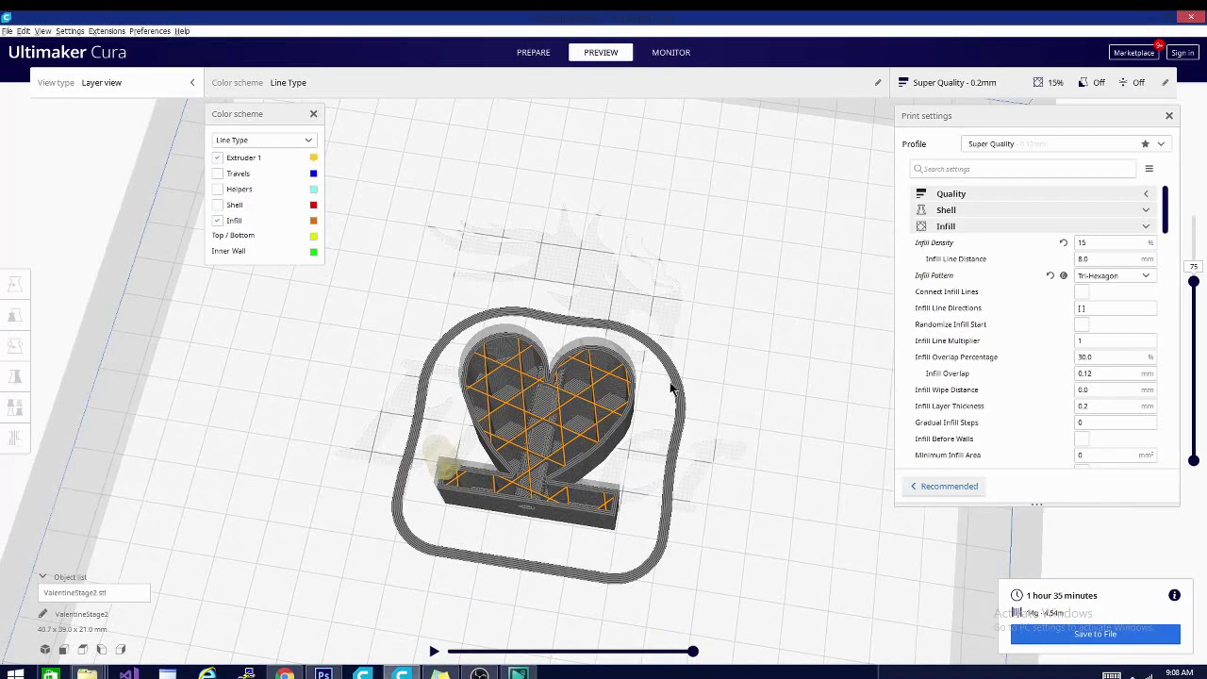
{"action": "right_click_drag", "start_coordinate": [675, 390], "coordinate": [702, 355]}
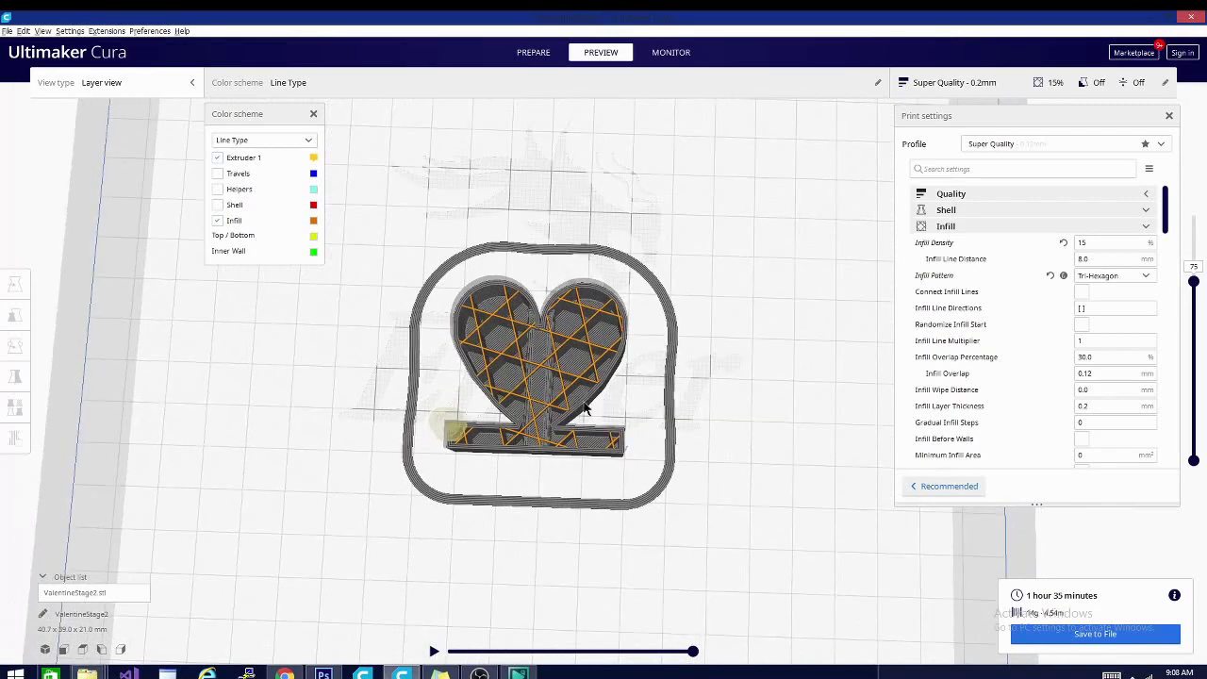
Step: Change the infill pattern to Cubic, slice the heart model again and examine its infill from several angles
{"action": "left_click", "coordinate": [1145, 275]}
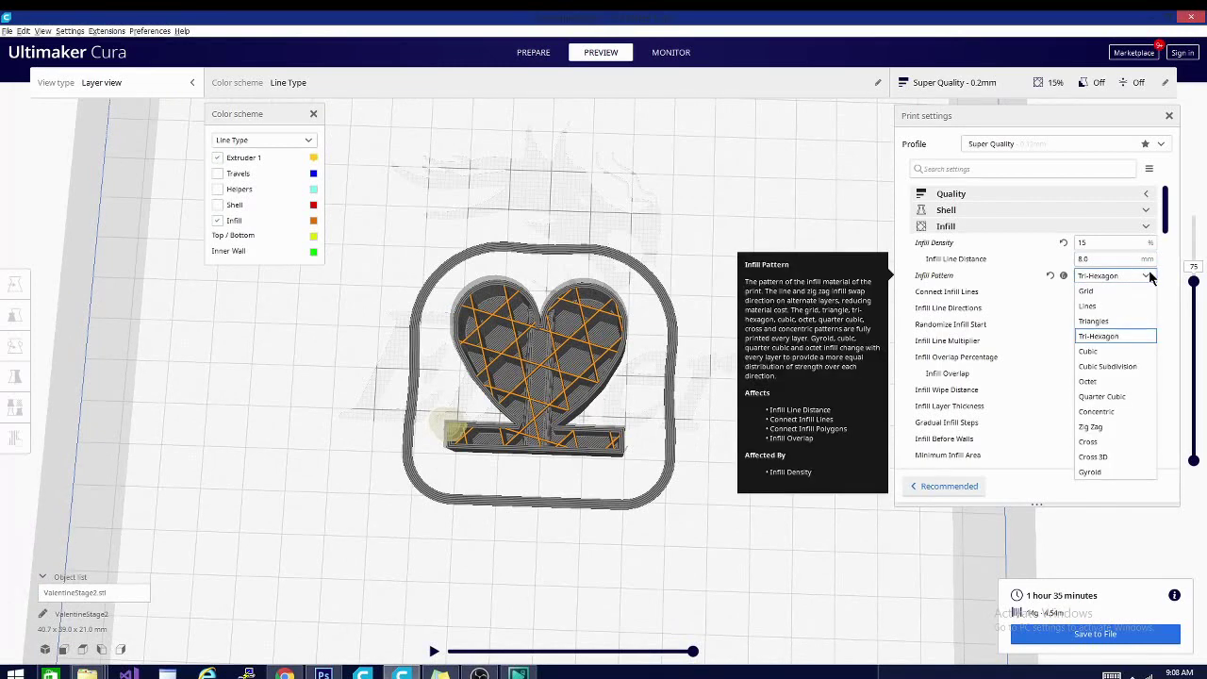
{"action": "left_click", "coordinate": [1108, 351]}
{"action": "left_click", "coordinate": [1089, 637]}
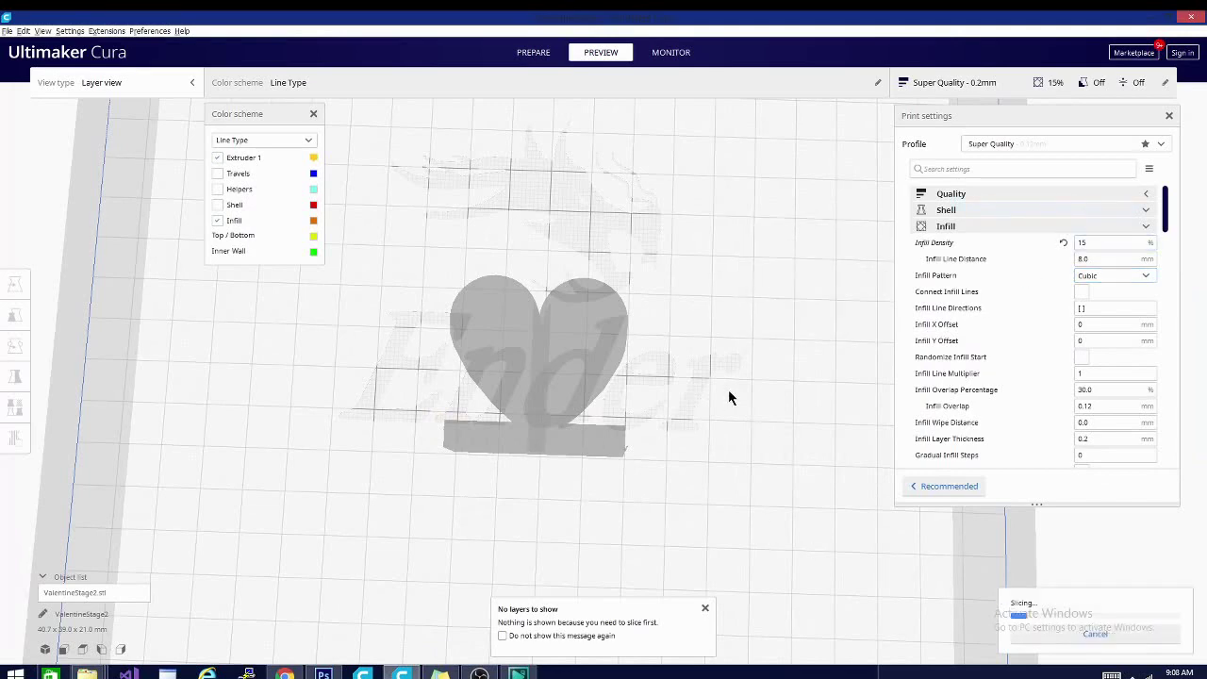
{"action": "right_click_drag", "start_coordinate": [728, 391], "coordinate": [753, 455]}
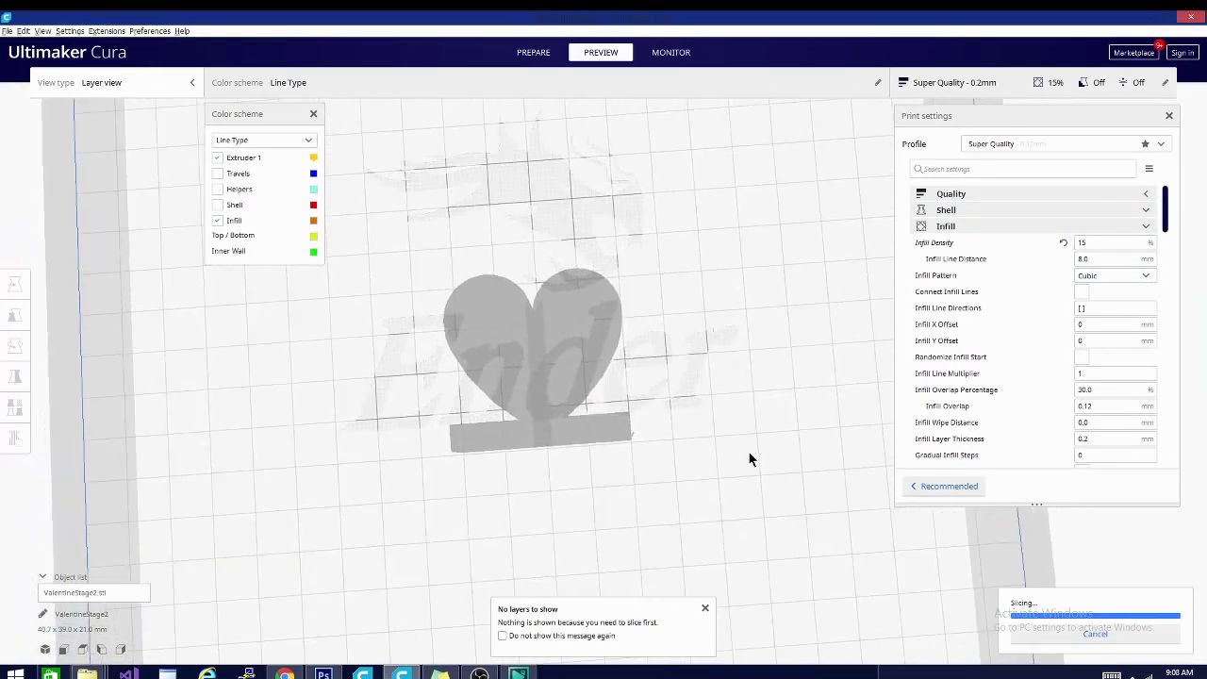
{"action": "right_click_drag", "start_coordinate": [693, 459], "coordinate": [886, 582]}
{"action": "right_click_drag", "start_coordinate": [856, 543], "coordinate": [714, 450]}
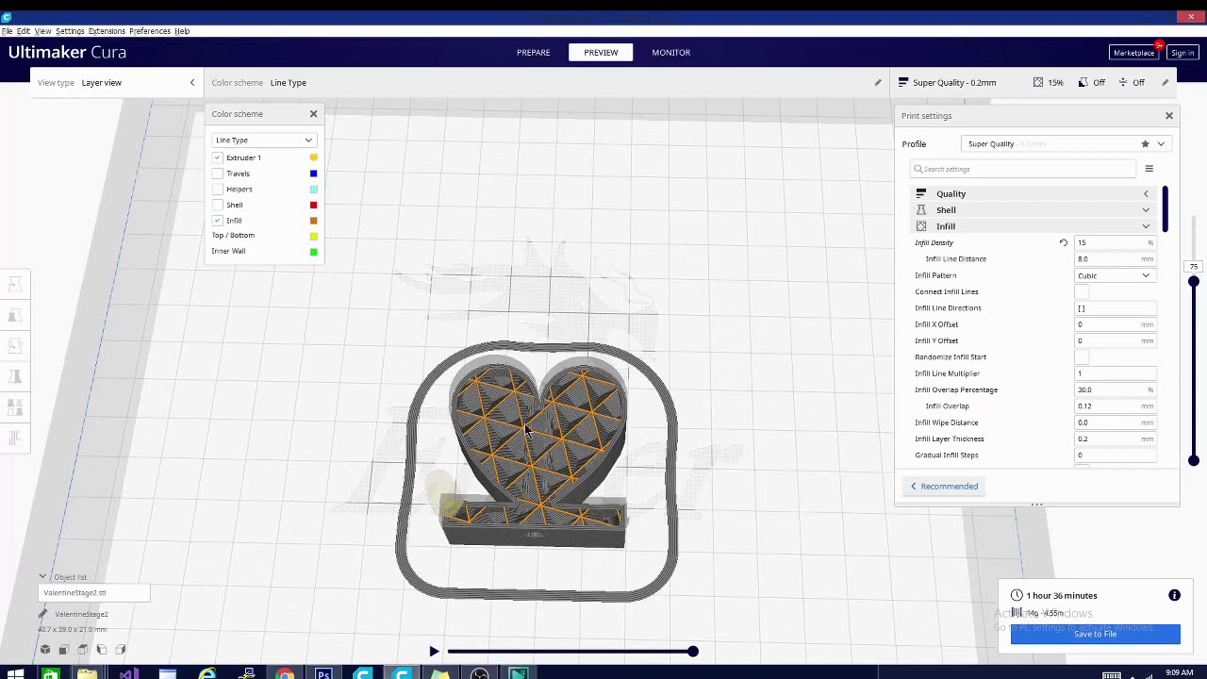
{"action": "right_click_drag", "start_coordinate": [748, 425], "coordinate": [757, 486]}
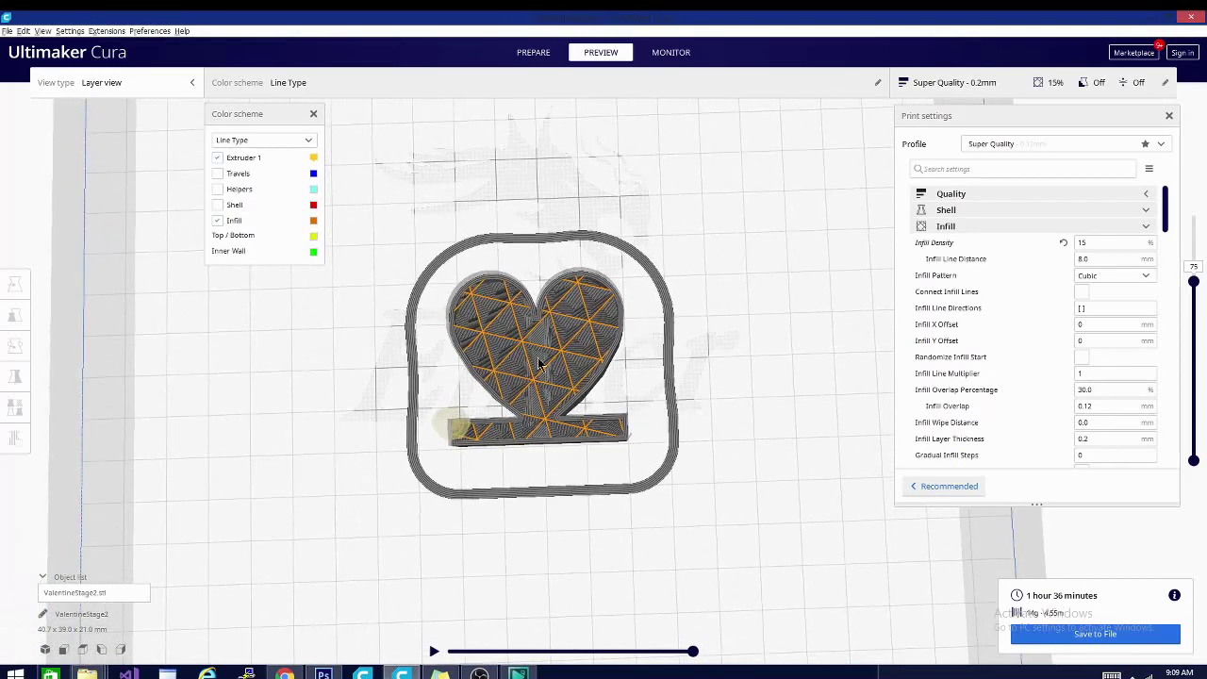
{"action": "right_click_drag", "start_coordinate": [538, 358], "coordinate": [487, 443]}
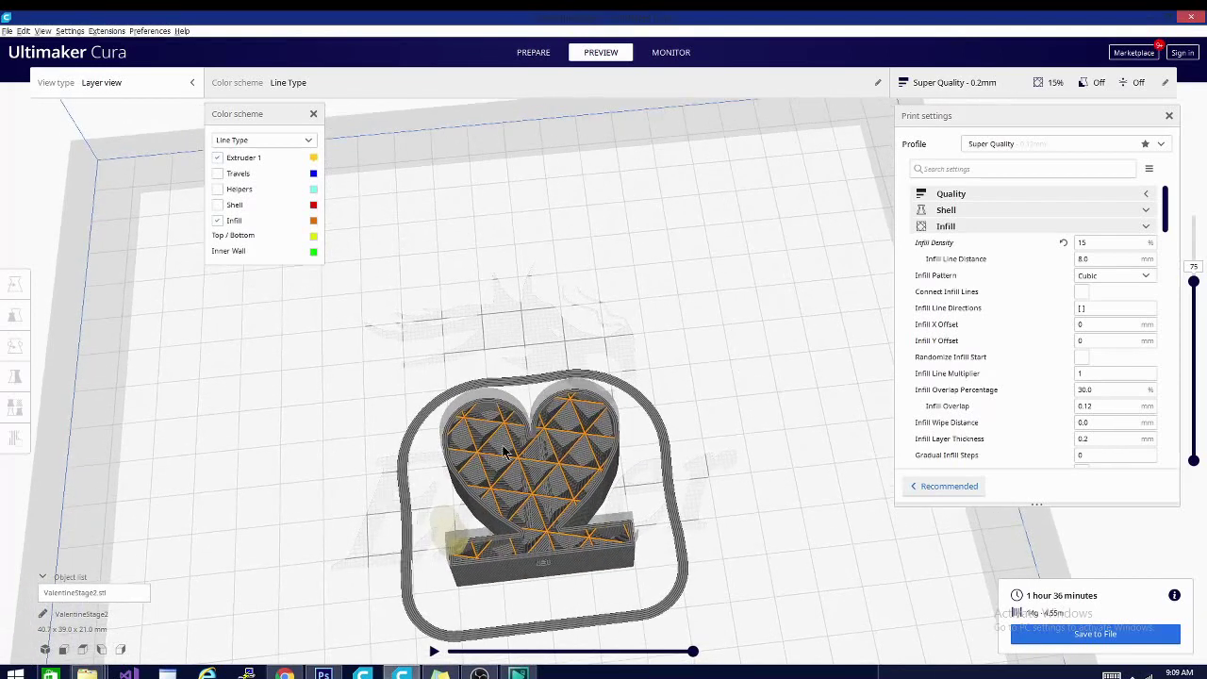
{"action": "right_click_drag", "start_coordinate": [699, 328], "coordinate": [727, 396]}
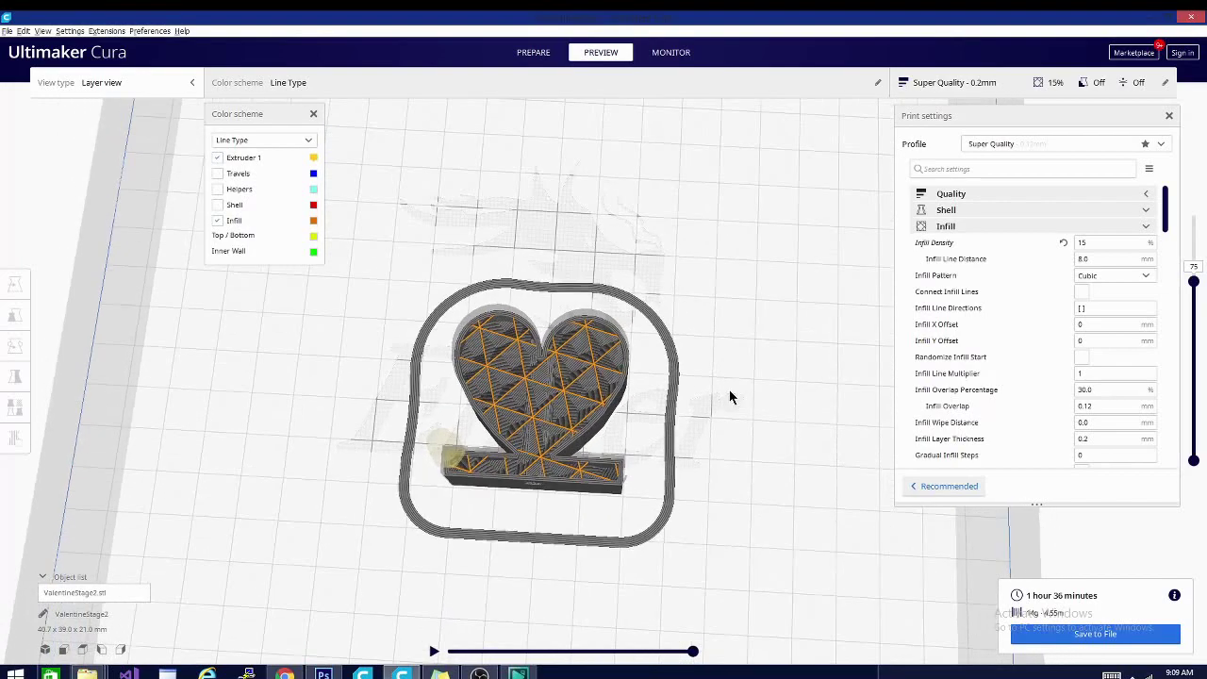
Step: Change the infill pattern to Zig Zag, slice the heart model again and examine the infill from several angles
{"action": "right_click_drag", "start_coordinate": [600, 378], "coordinate": [666, 326]}
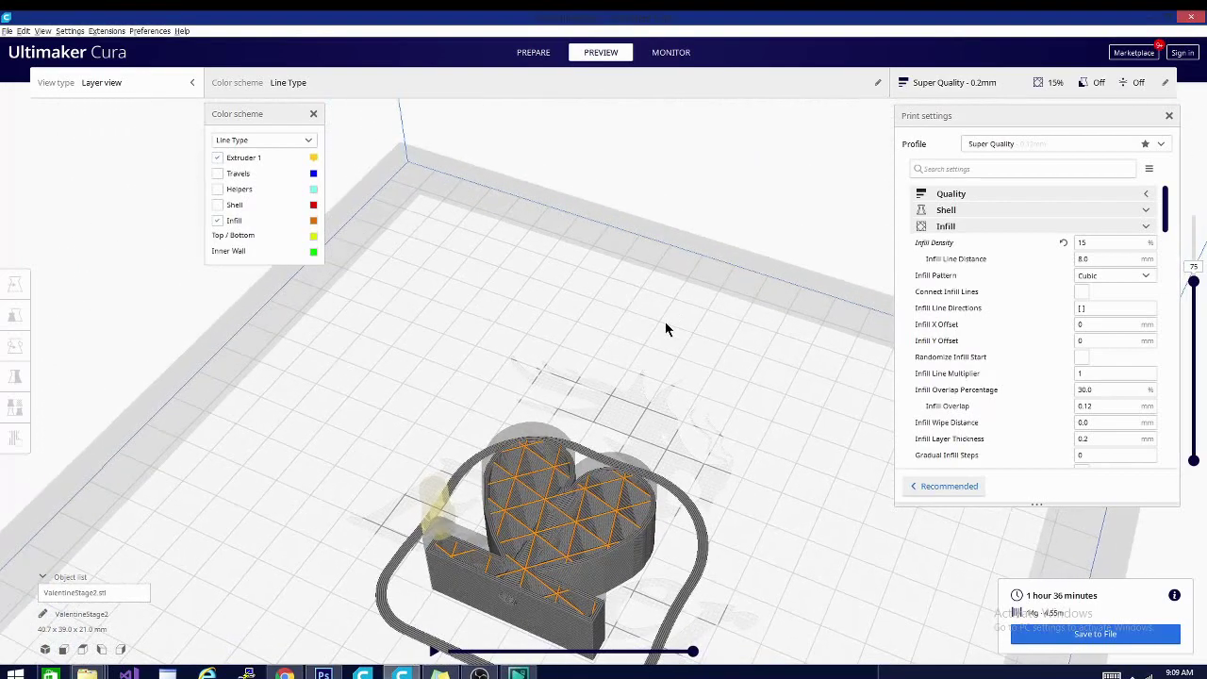
{"action": "left_click", "coordinate": [1141, 274]}
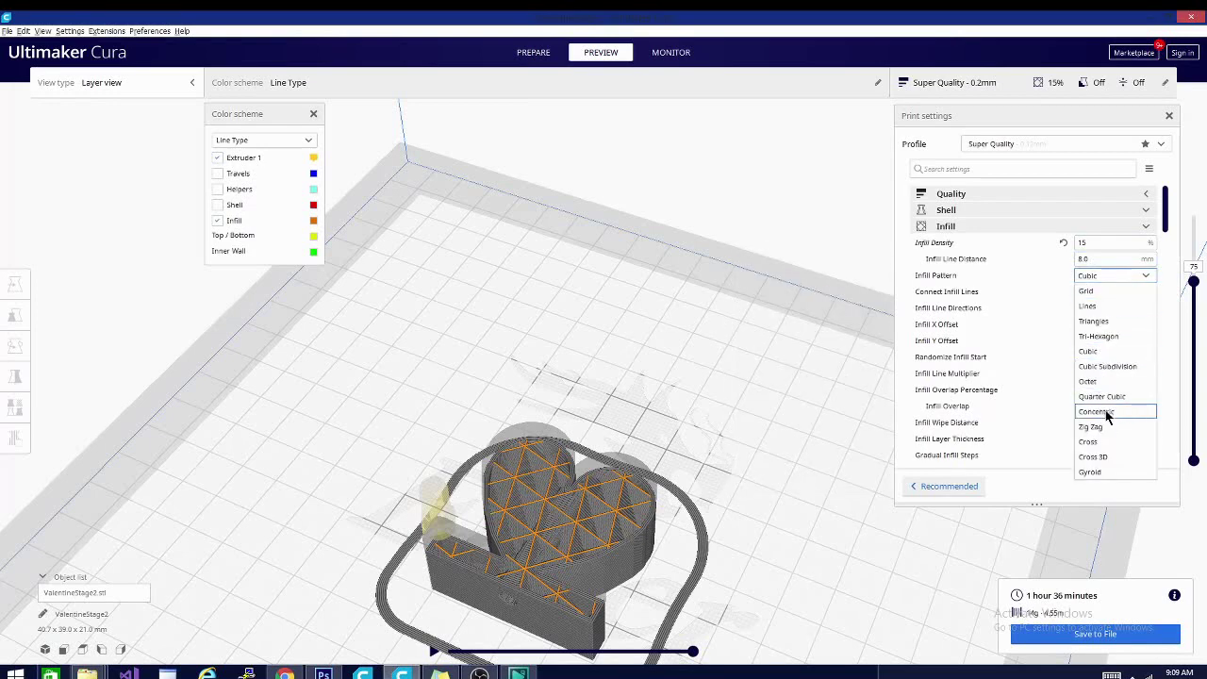
{"action": "left_click", "coordinate": [1103, 426]}
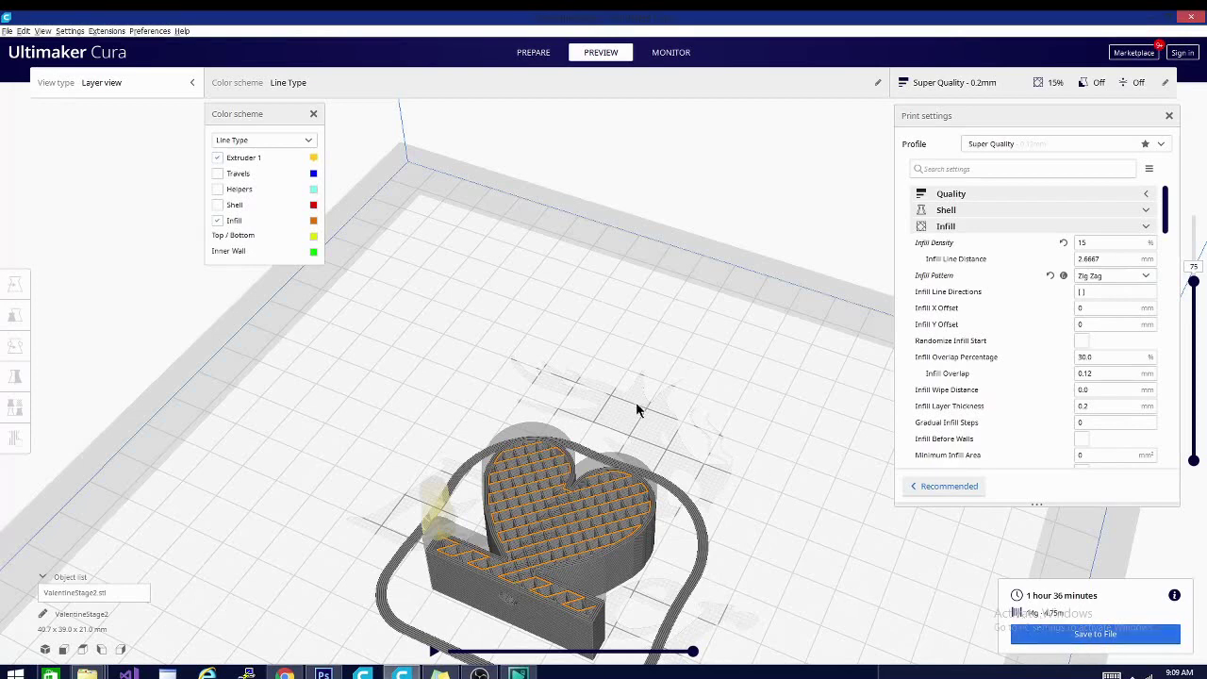
{"action": "right_click_drag", "start_coordinate": [638, 409], "coordinate": [718, 521]}
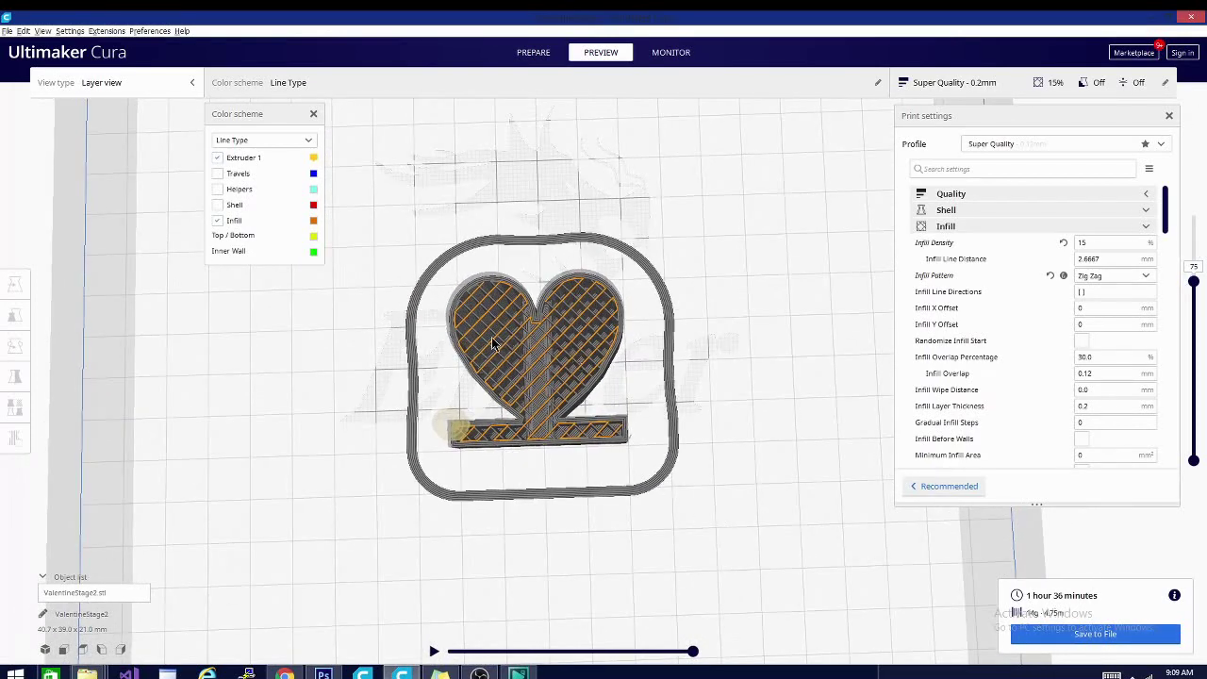
{"action": "right_click_drag", "start_coordinate": [746, 337], "coordinate": [779, 443]}
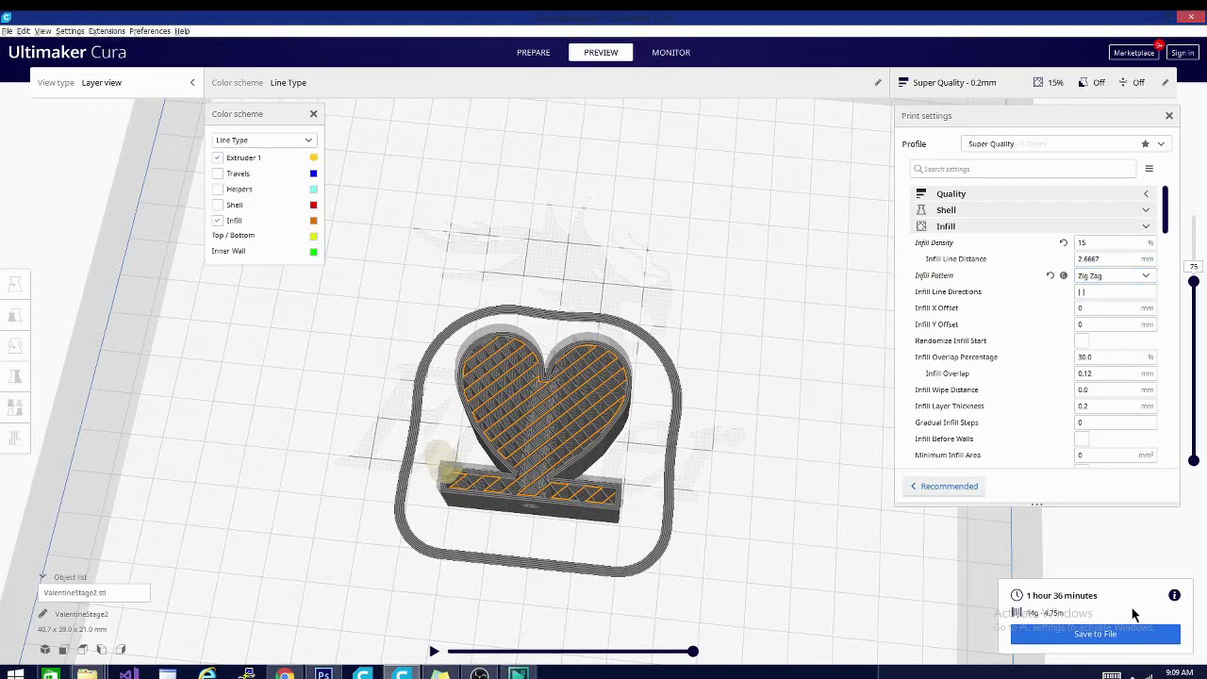
Step: Switch the infill pattern back to Tri-Hexagon and reslice the heart model
{"action": "left_click", "coordinate": [1133, 276]}
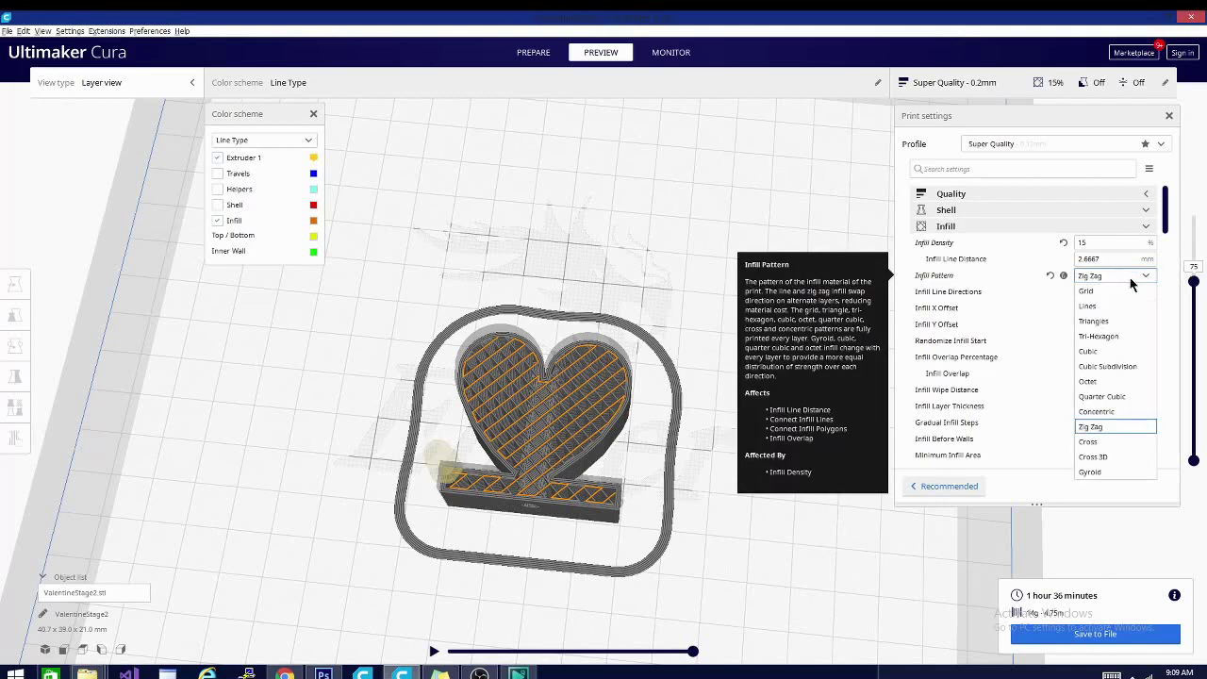
{"action": "left_click", "coordinate": [1124, 336]}
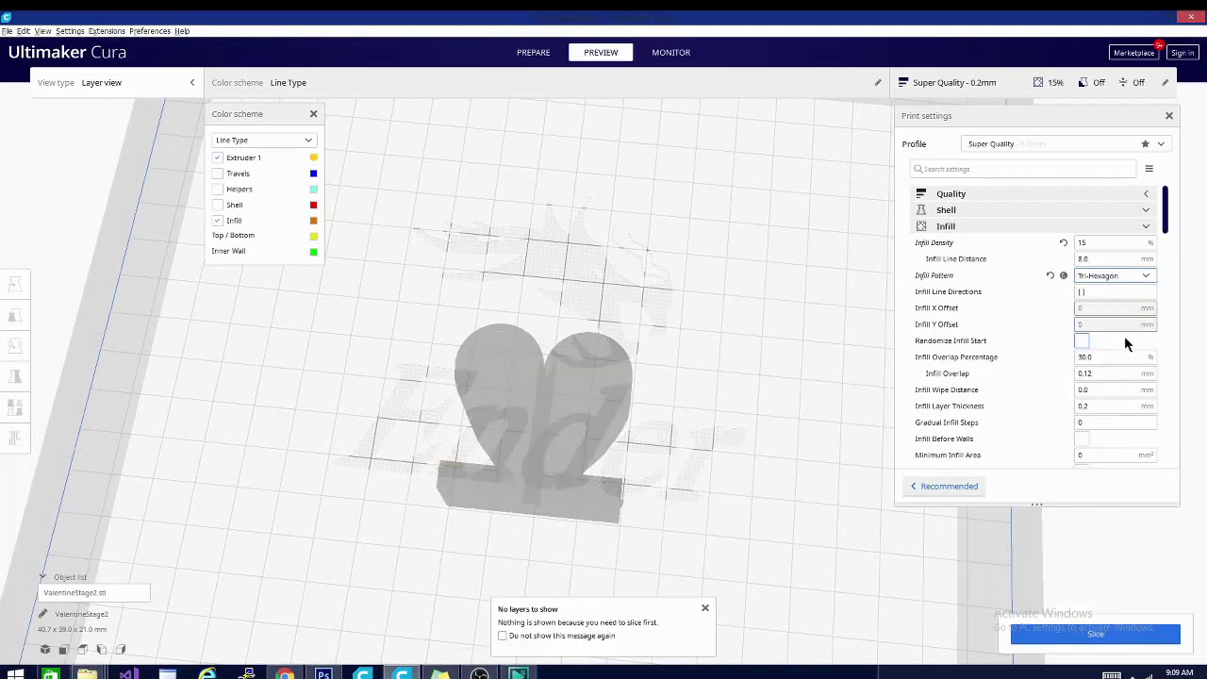
{"action": "left_click", "coordinate": [1093, 634]}
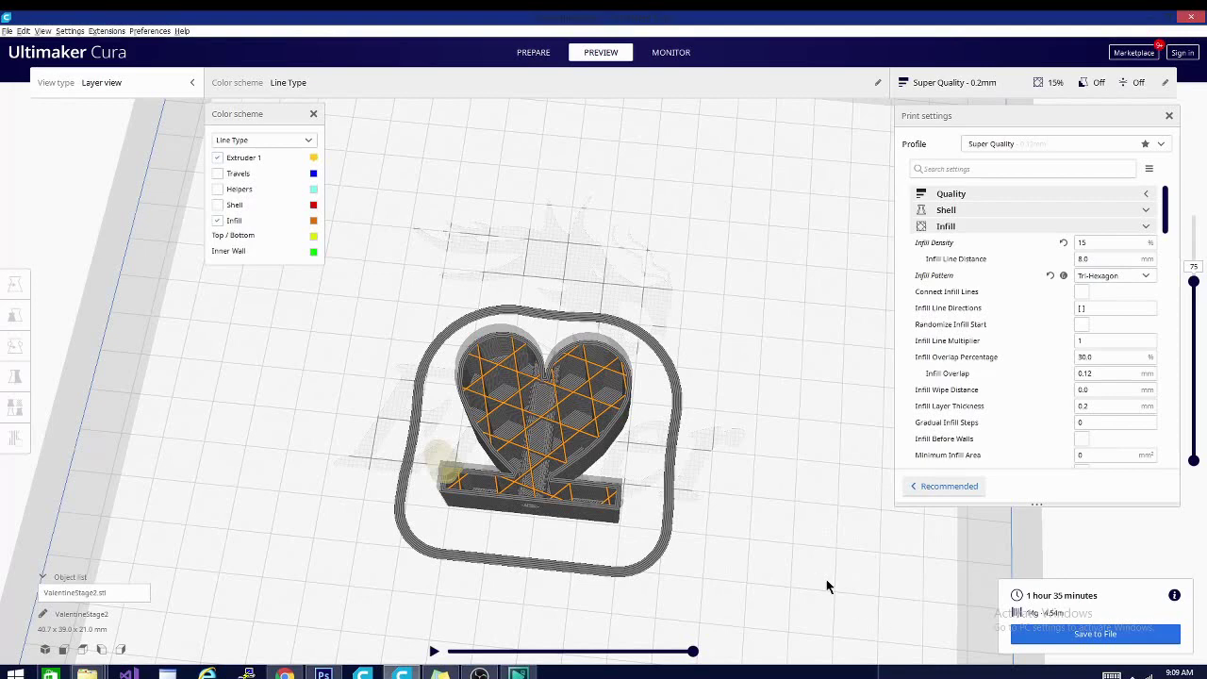
Step: Change the infill pattern to Cross 3D, slice the heart model and examine its infill from above and from the side
{"action": "left_click", "coordinate": [1121, 273]}
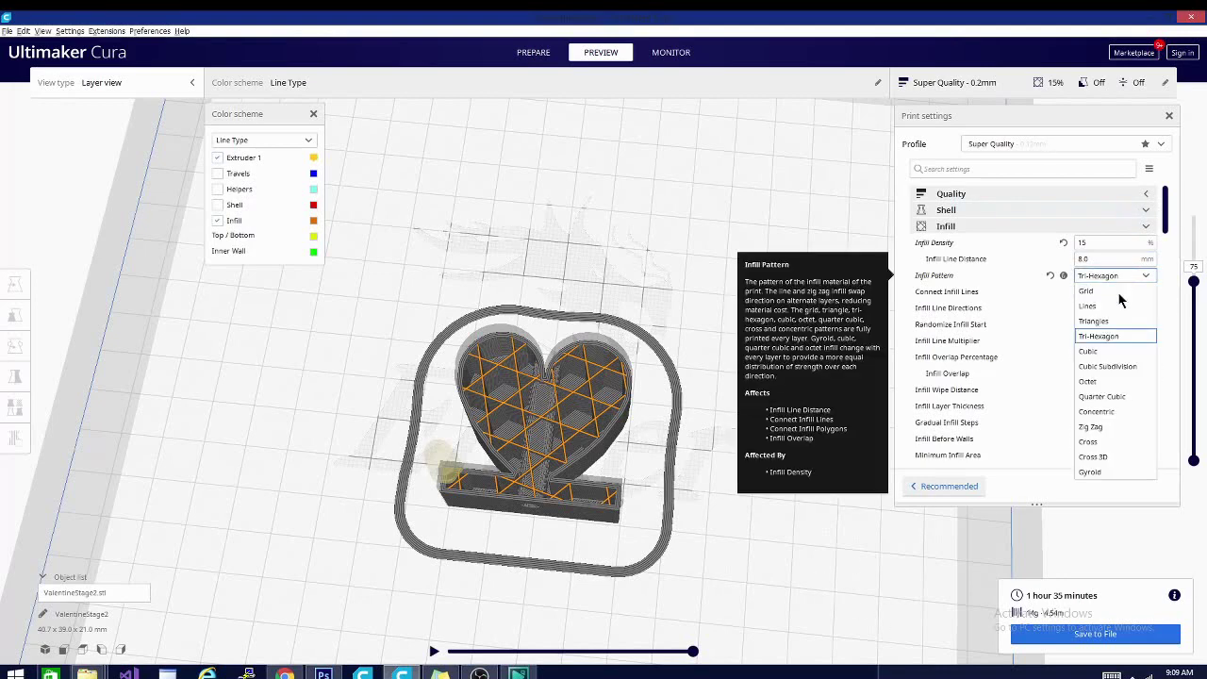
{"action": "left_click", "coordinate": [1107, 458]}
{"action": "left_click", "coordinate": [1087, 636]}
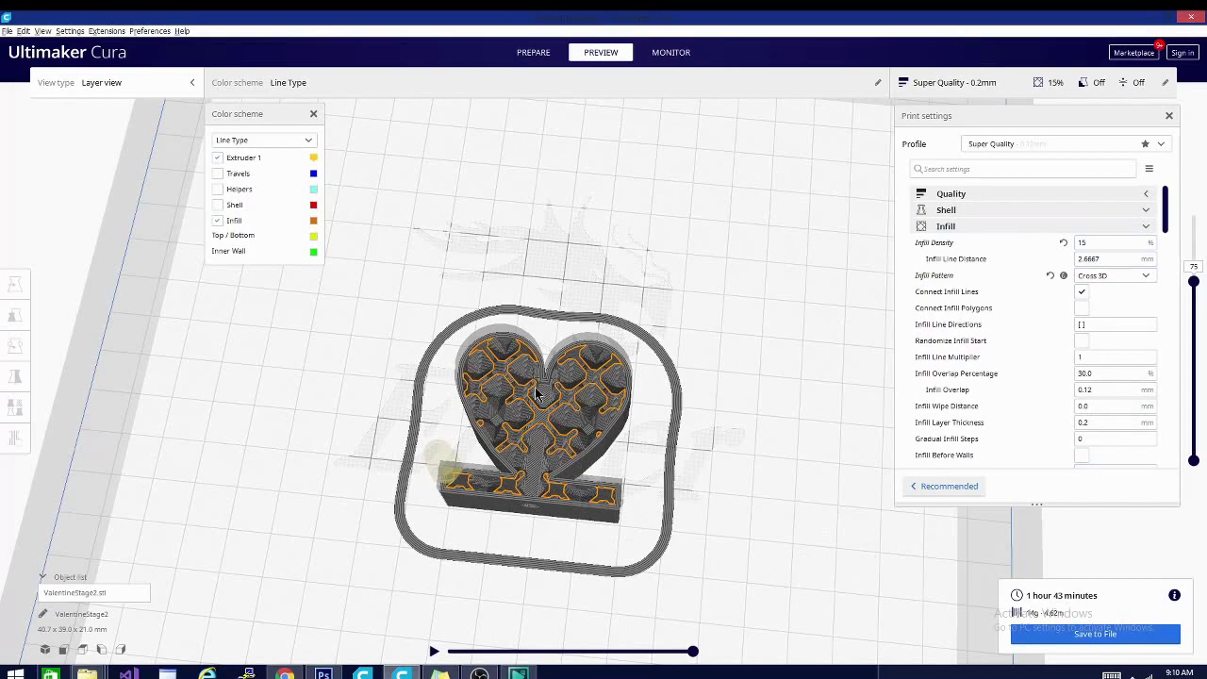
{"action": "right_click_drag", "start_coordinate": [662, 352], "coordinate": [797, 458]}
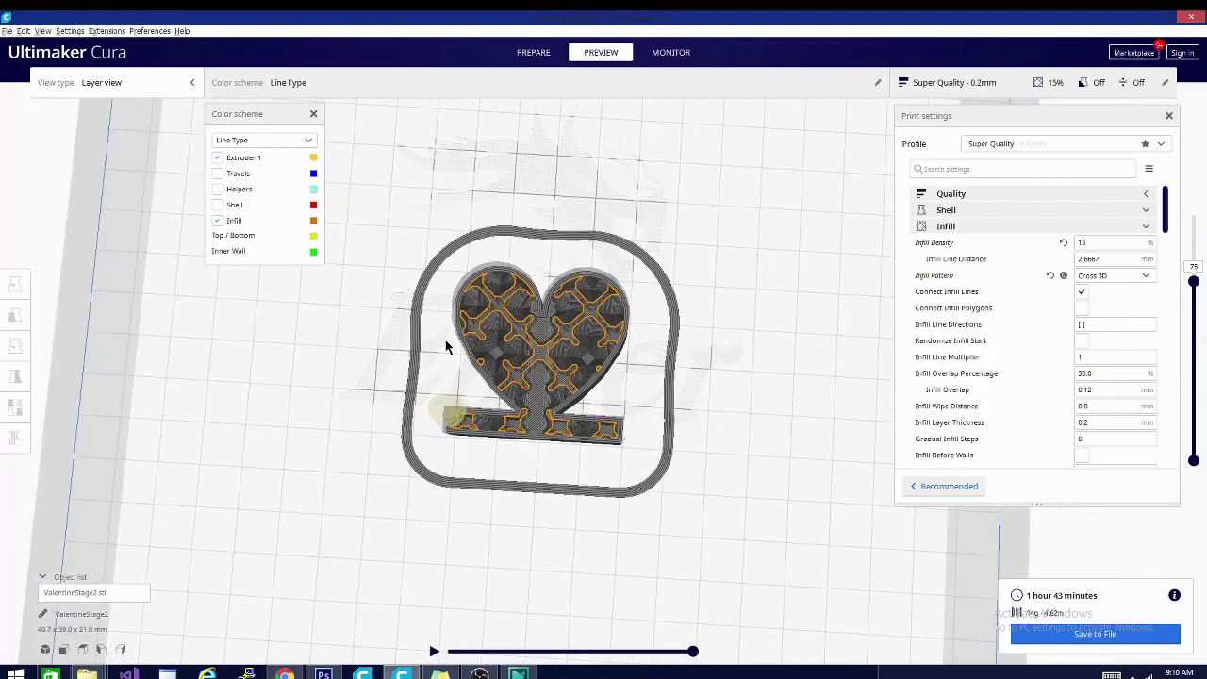
{"action": "right_click_drag", "start_coordinate": [734, 251], "coordinate": [592, 185]}
{"action": "right_click_drag", "start_coordinate": [784, 488], "coordinate": [486, 510]}
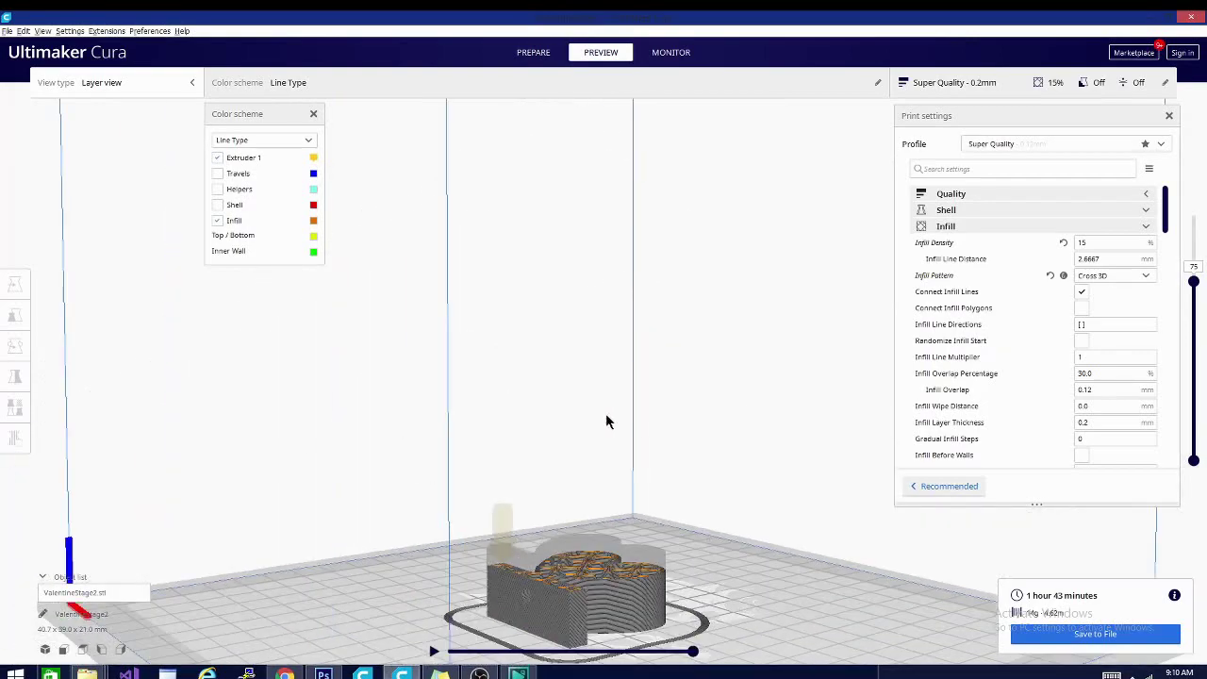
{"action": "right_click_drag", "start_coordinate": [412, 362], "coordinate": [627, 488]}
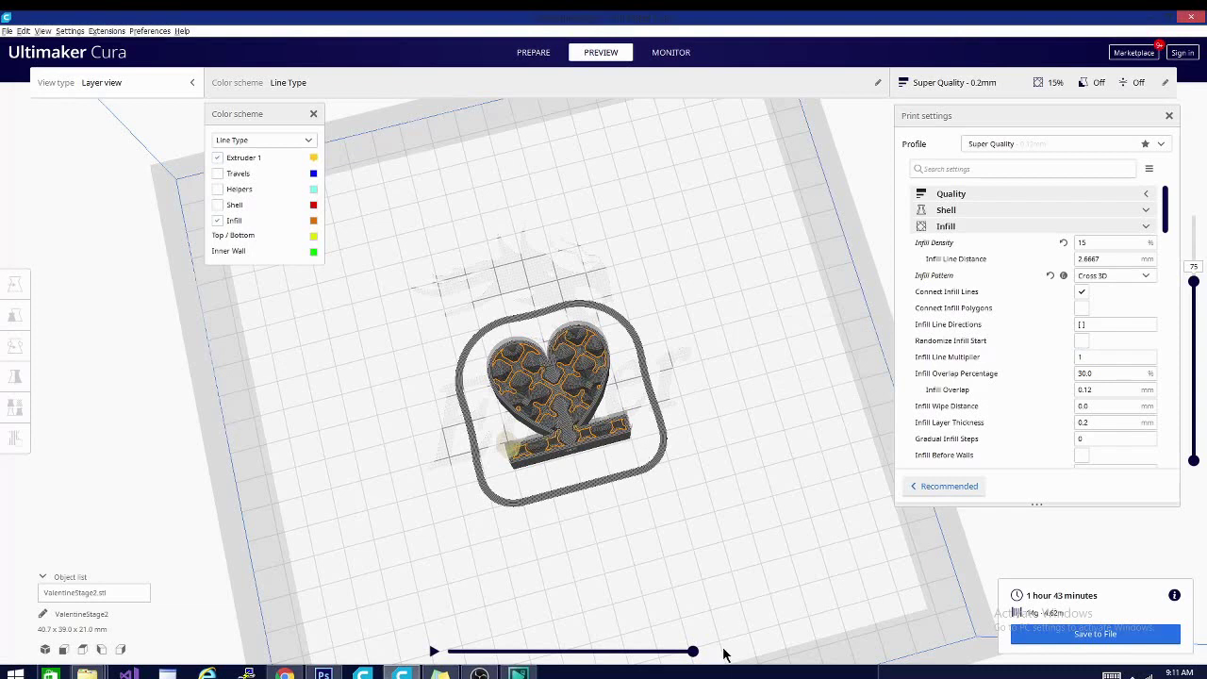
Step: Look through the remaining infill settings and read the description of Infill Pattern
{"action": "scroll", "coordinate": [1080, 375], "scroll_direction": "down", "scroll_amount": 1}
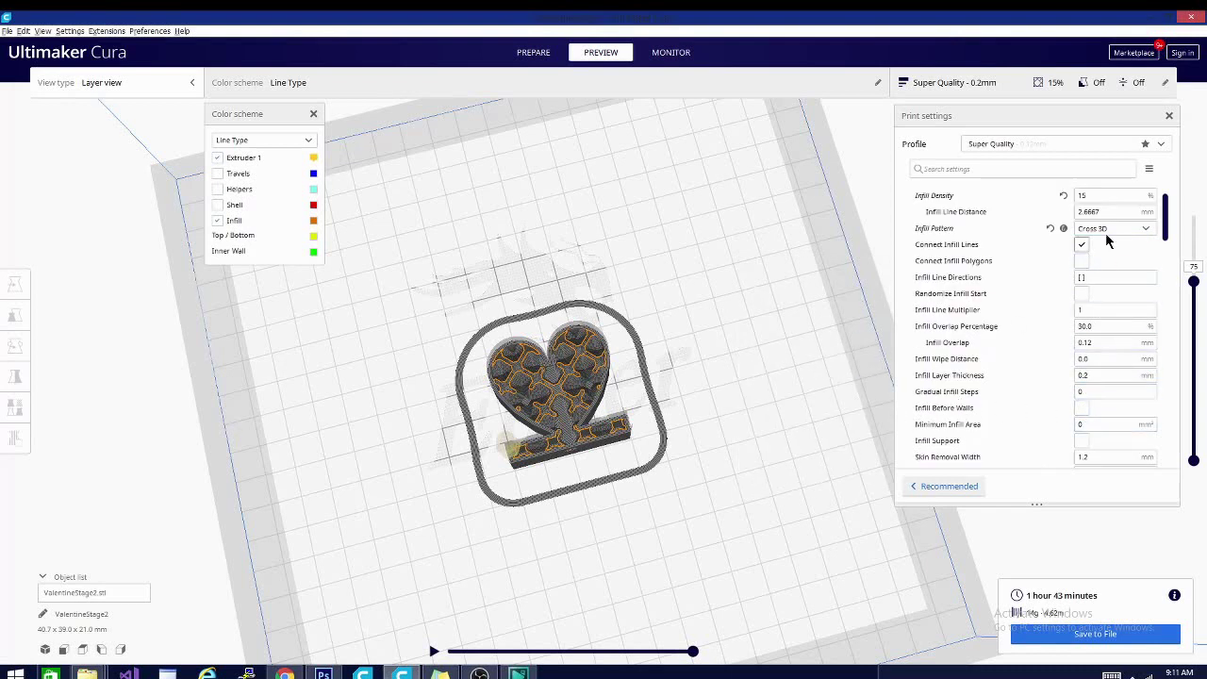
{"action": "scroll", "coordinate": [1058, 337], "scroll_direction": "down", "scroll_amount": 1}
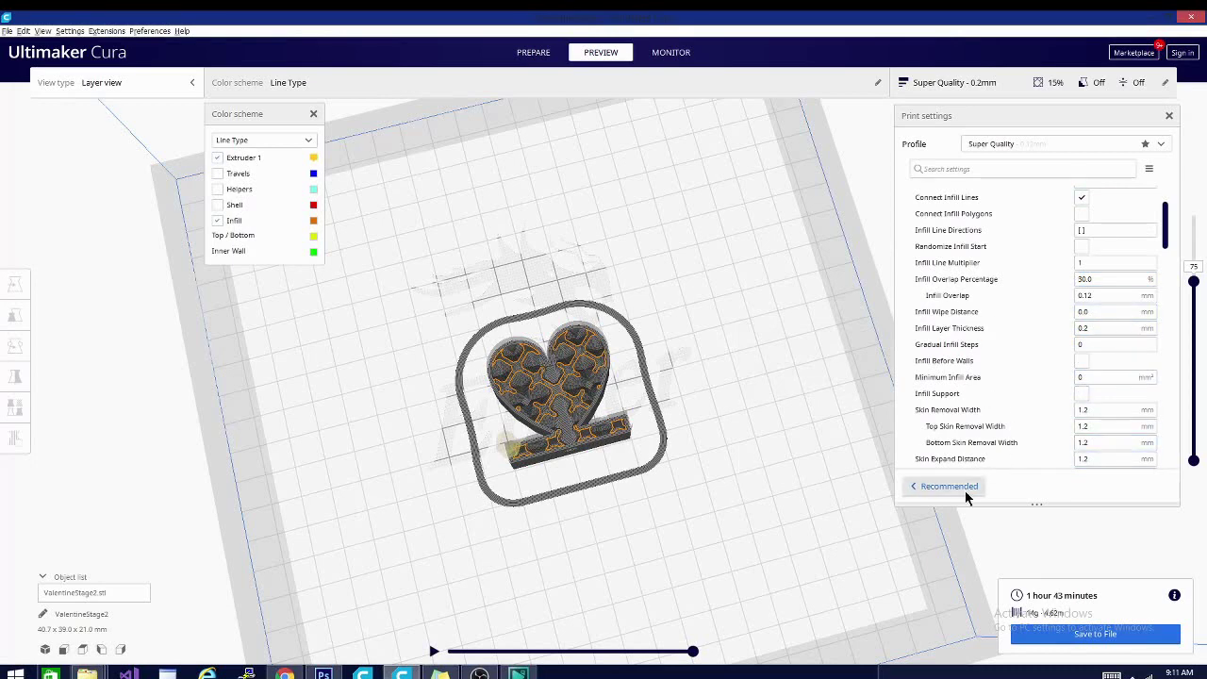
{"action": "scroll", "coordinate": [1047, 400], "scroll_direction": "down", "scroll_amount": 2}
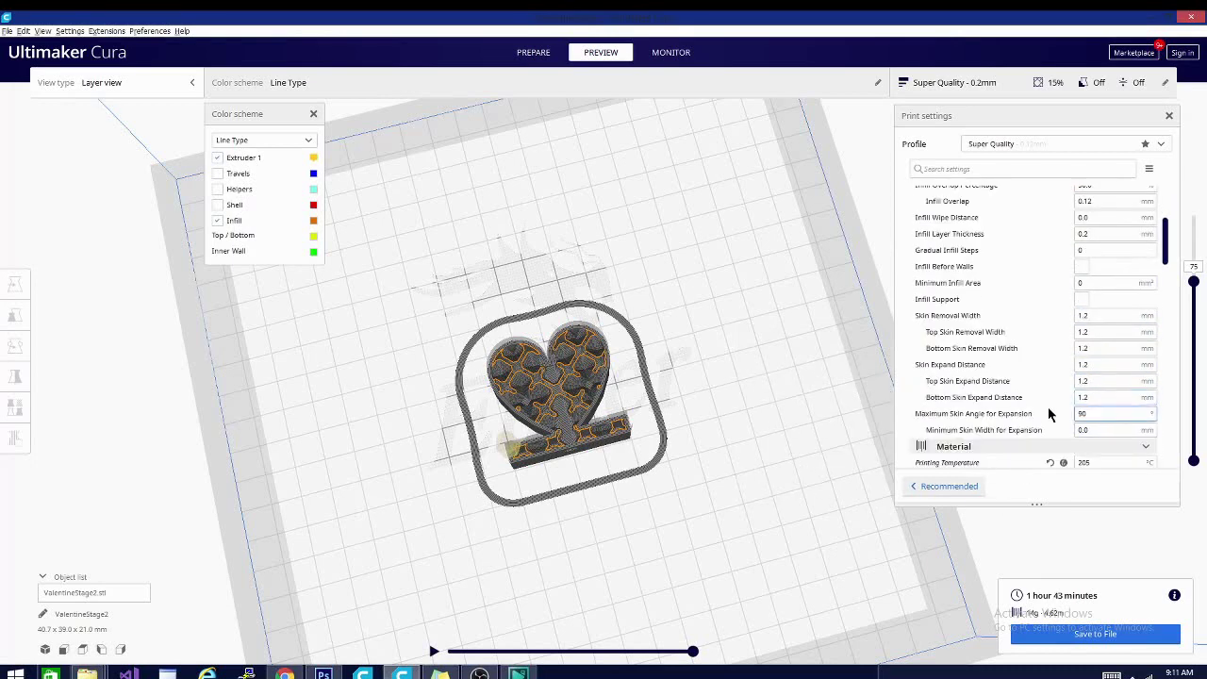
{"action": "scroll", "coordinate": [1037, 407], "scroll_direction": "up", "scroll_amount": 4}
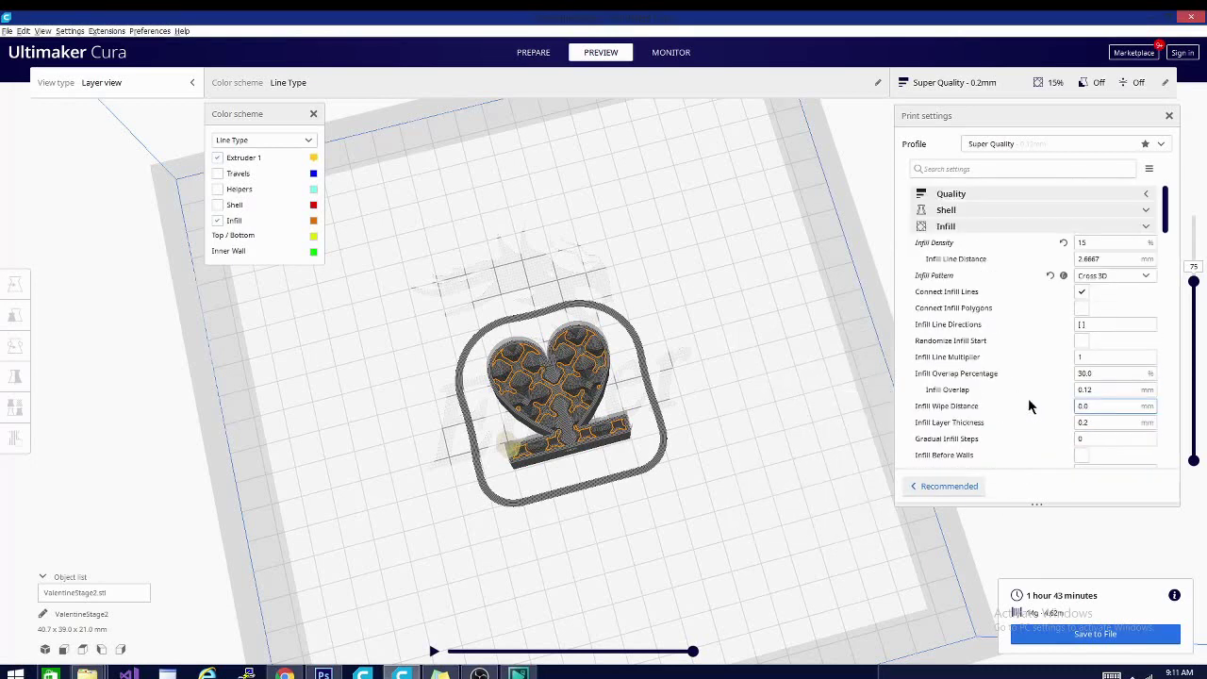
{"action": "mouse_move", "coordinate": [1029, 406]}
{"action": "mouse_move", "coordinate": [997, 291]}
{"action": "mouse_move", "coordinate": [1049, 285]}
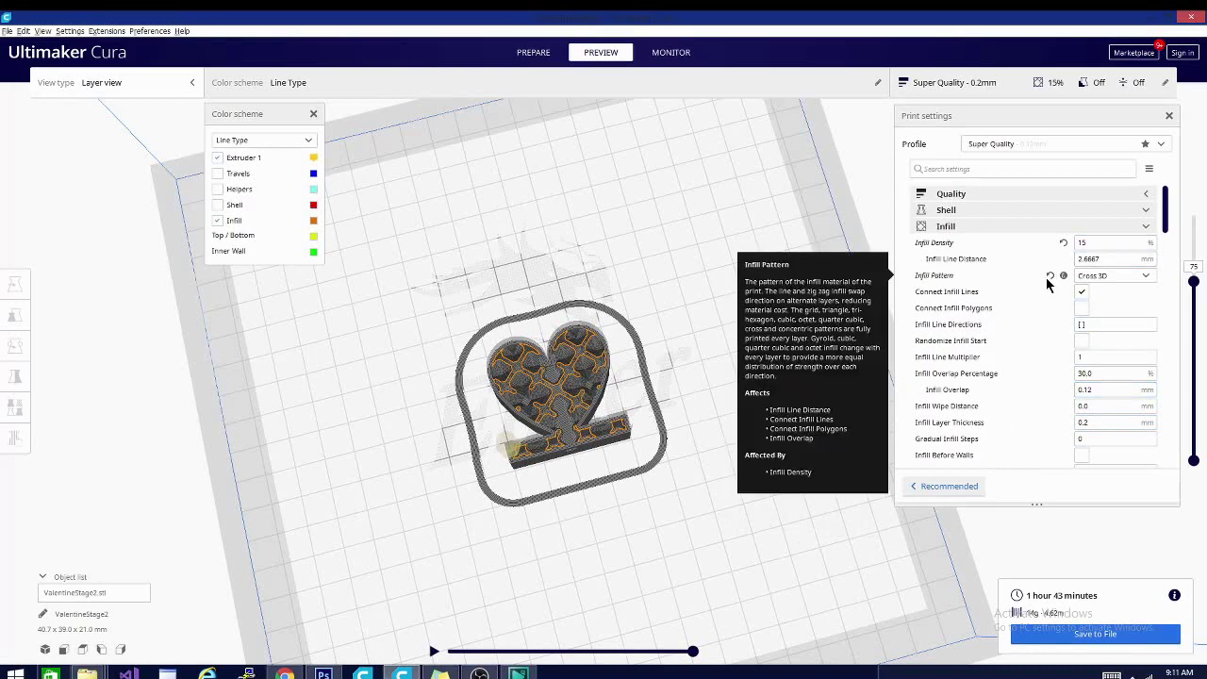
Step: Set the Infill Density to 20% and read the description of Infill Line Distance
{"action": "double_click", "coordinate": [1109, 259]}
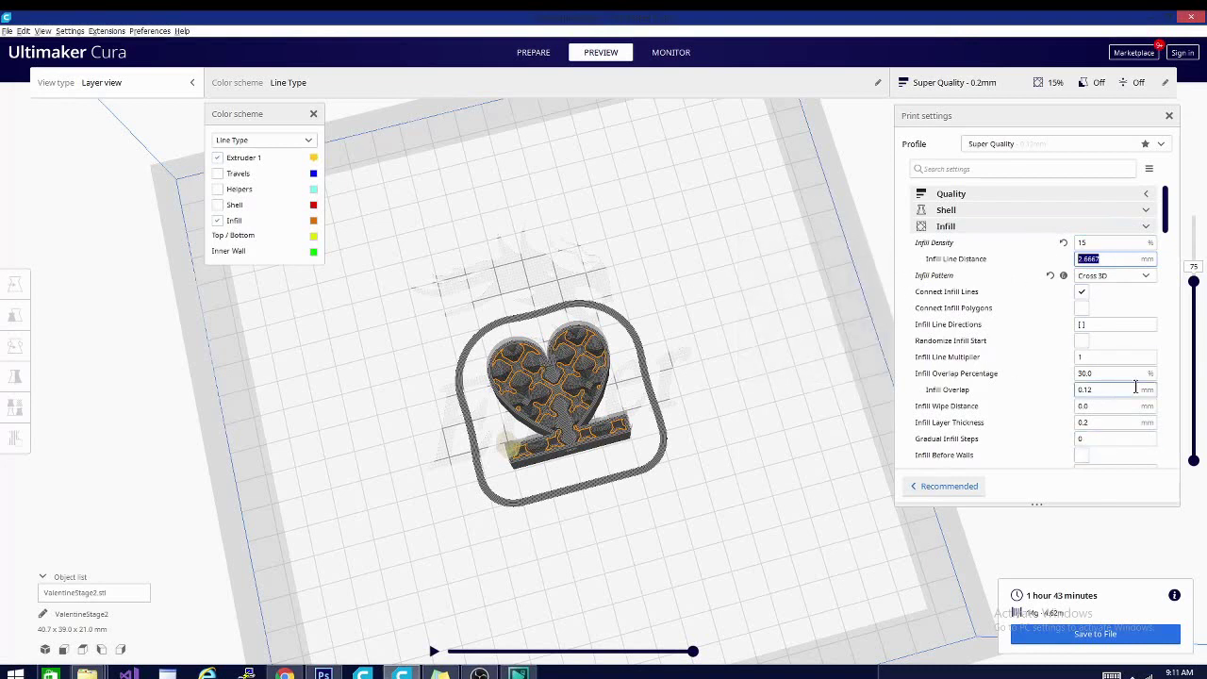
{"action": "double_click", "coordinate": [1082, 243]}
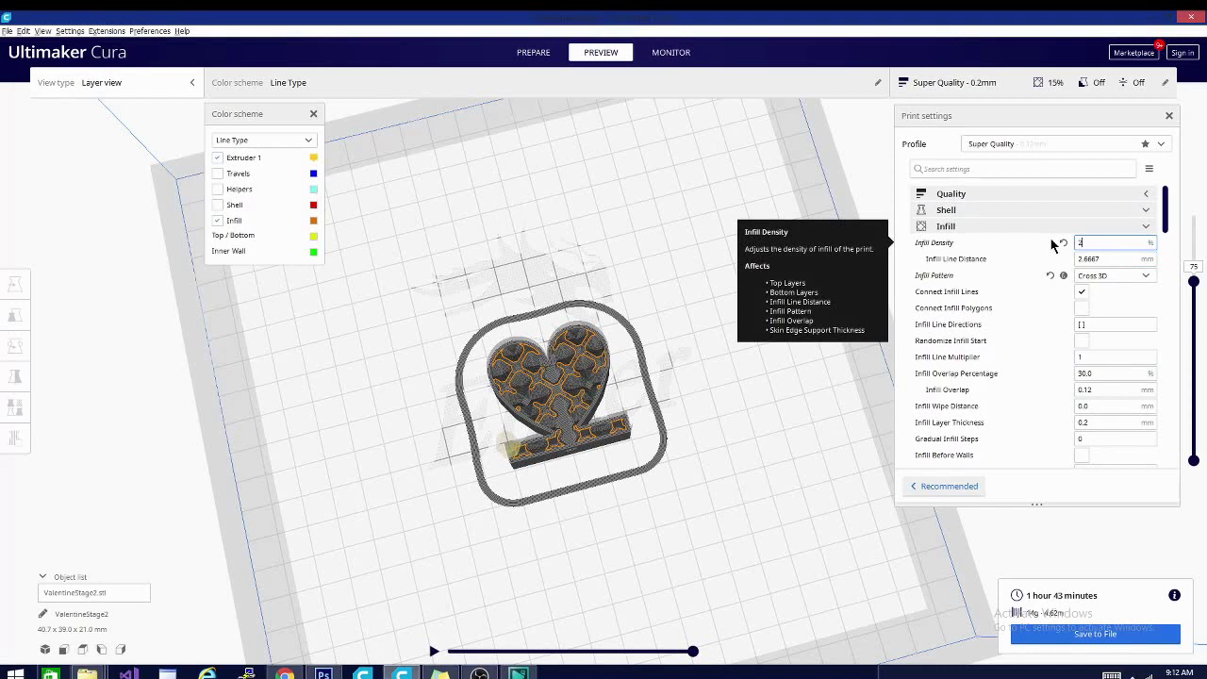
{"action": "type", "text": "20"}
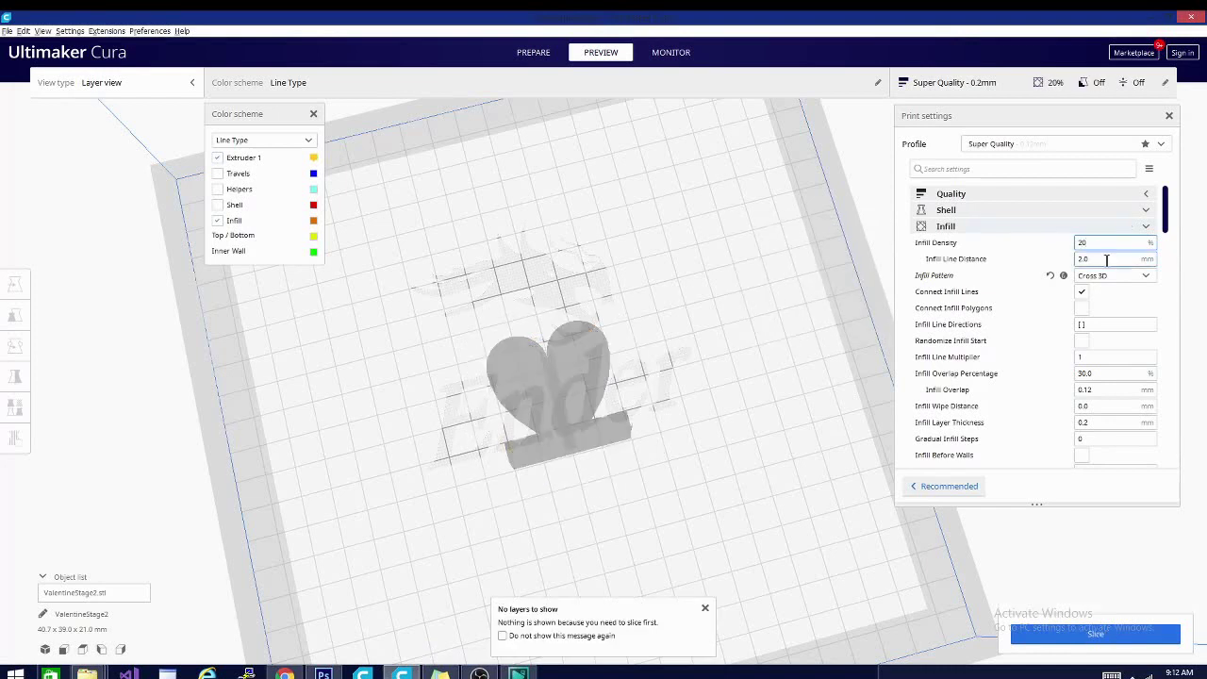
{"action": "mouse_move", "coordinate": [1006, 251]}
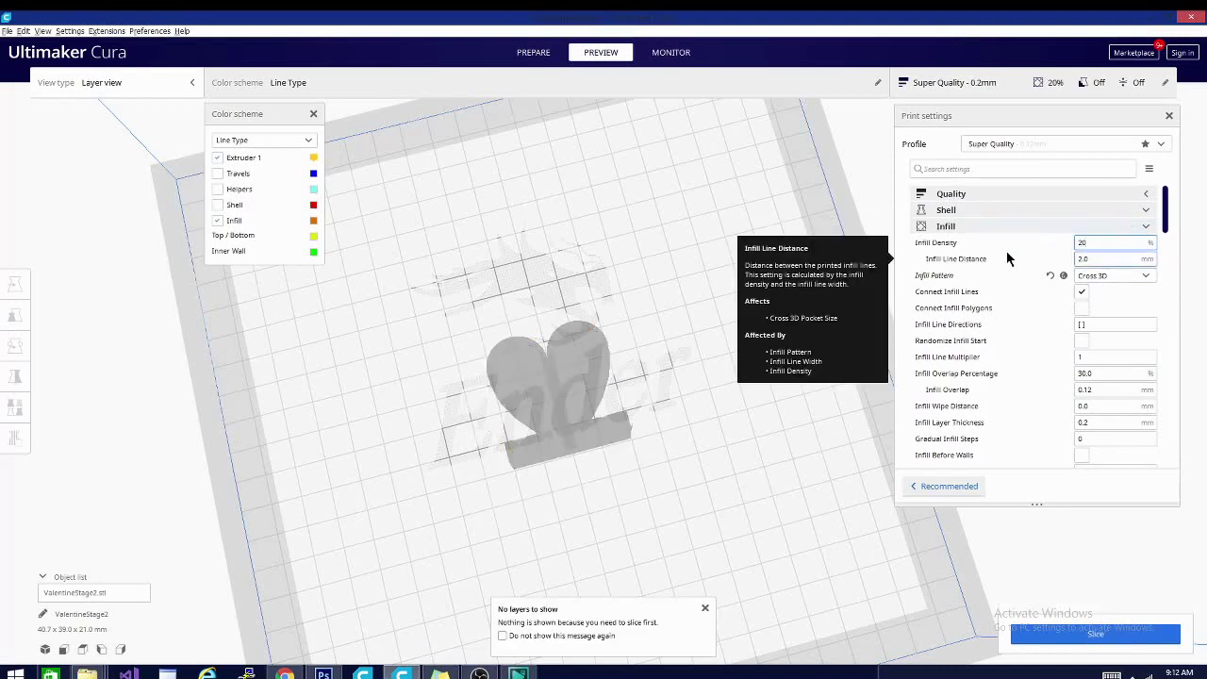